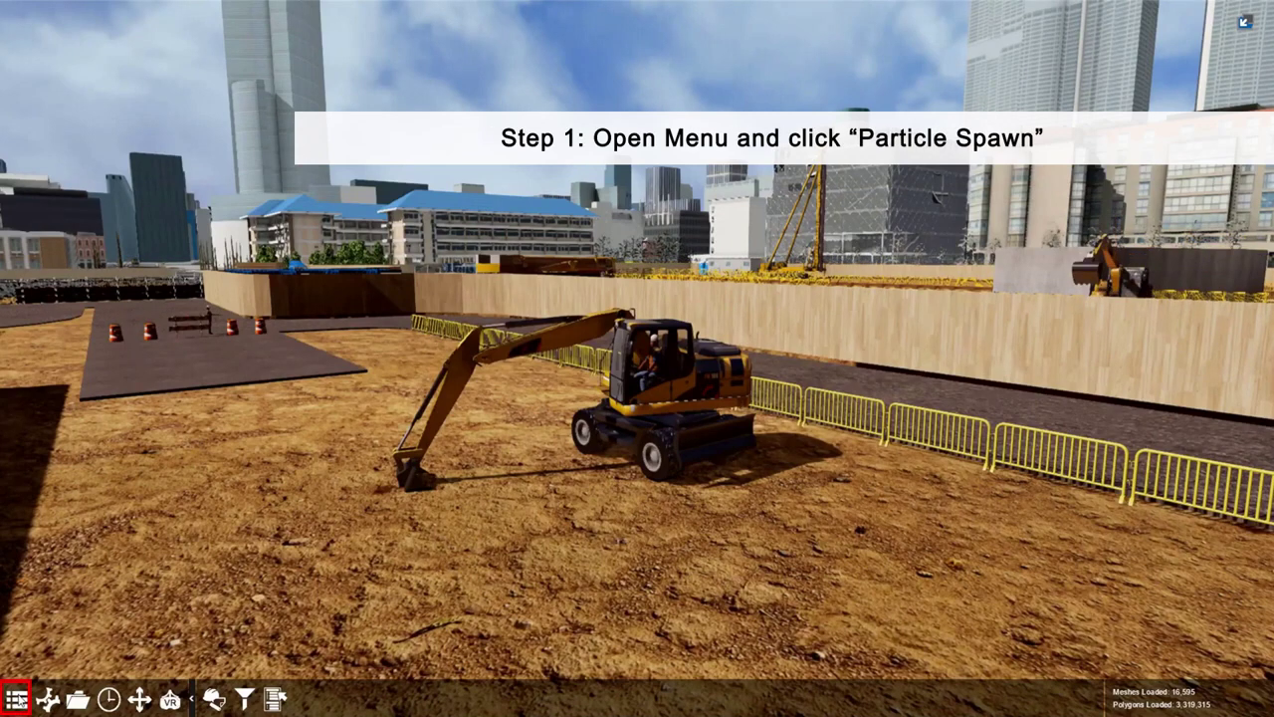
- Open the Particle Spawn library from the main menu's Design section
left_click(16, 698)
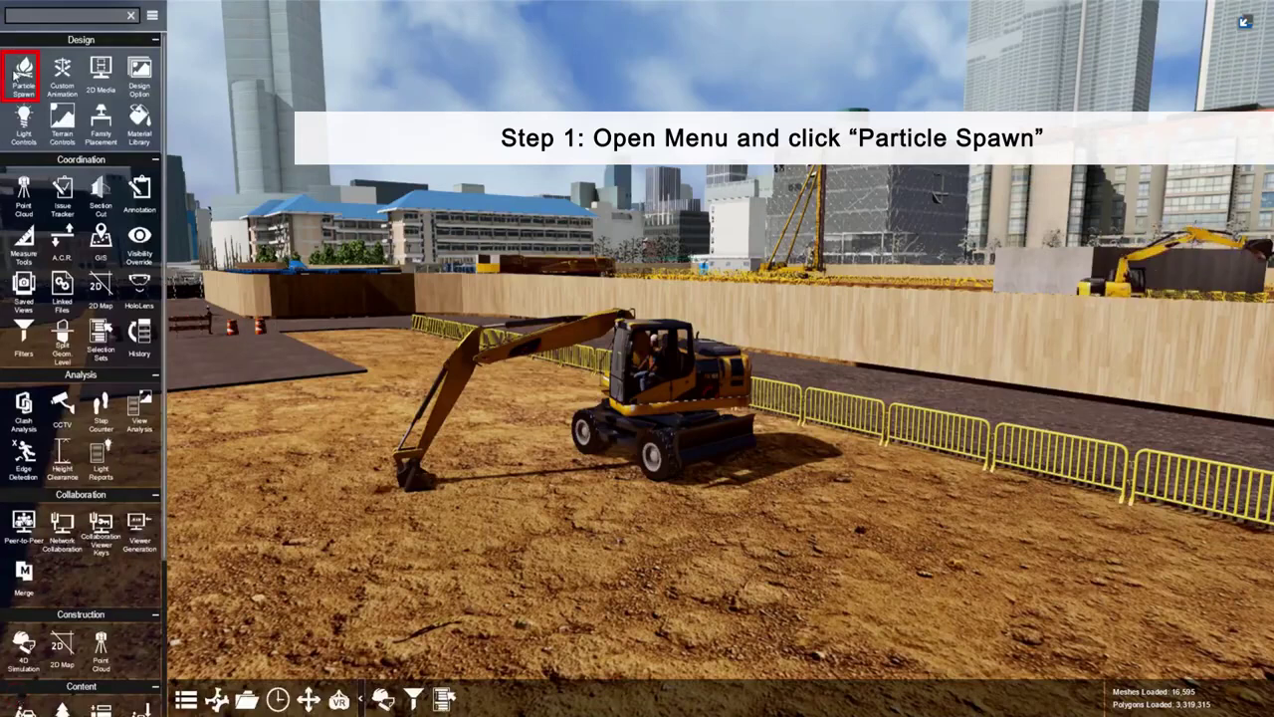
left_click(23, 74)
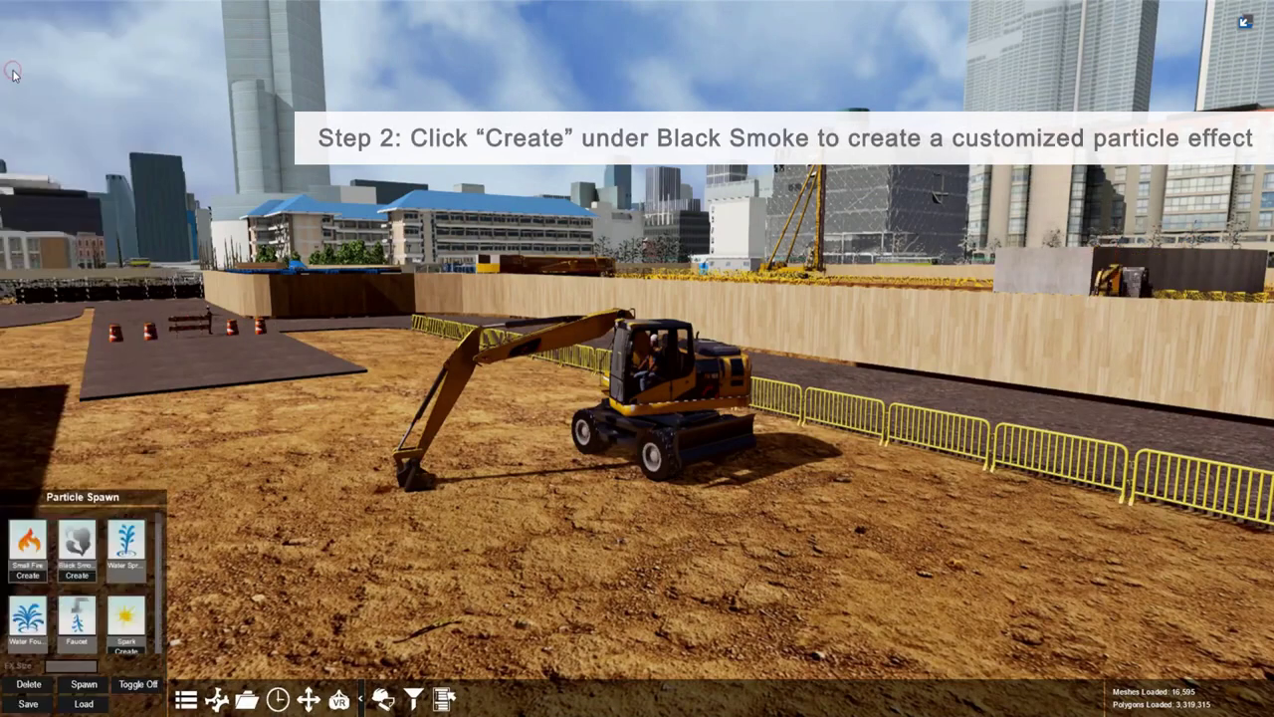
left_click(89, 570)
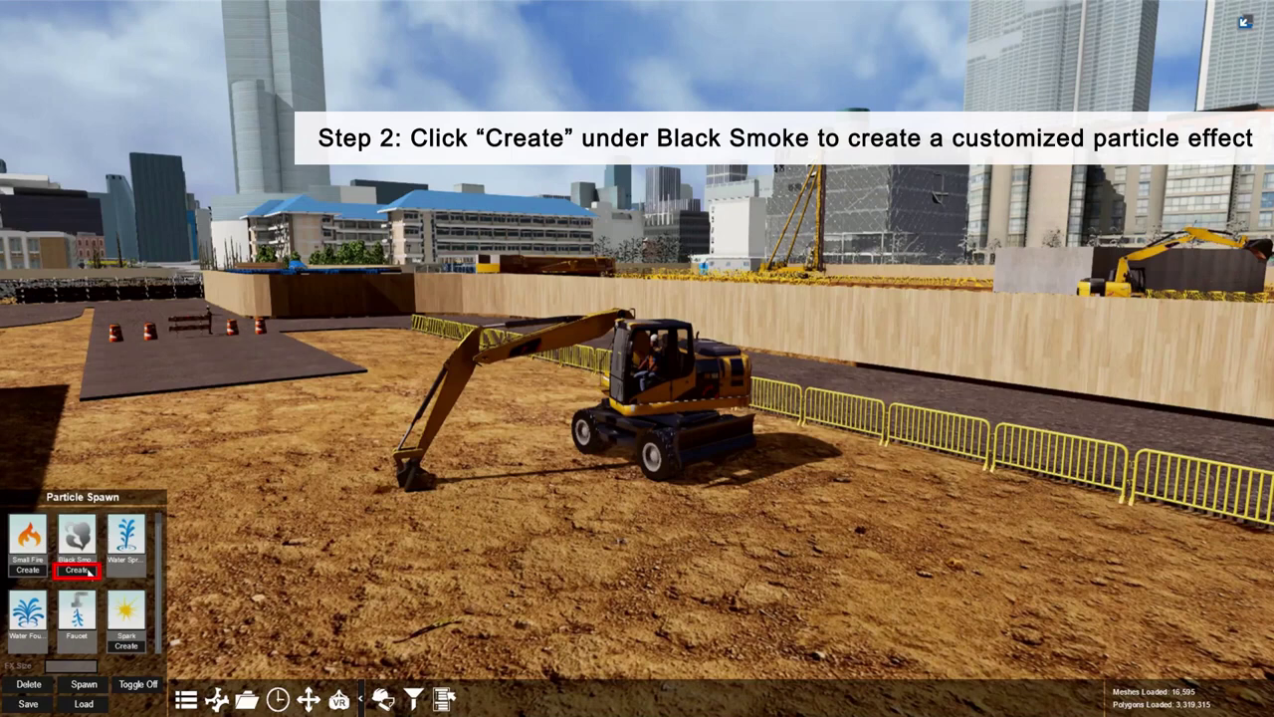
- Create a Black Smoke-based particle named Dust with the 346939_dust-cloud-png image and place its preview
left_click(80, 572)
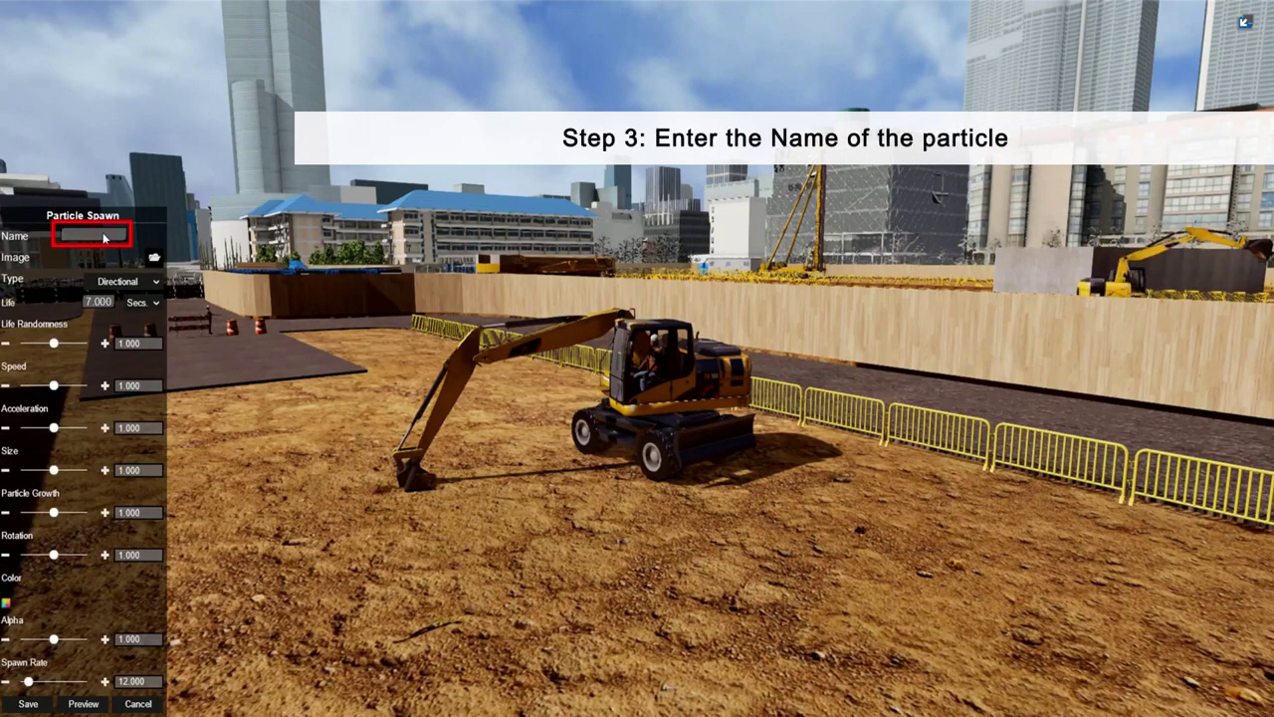
type("Dust")
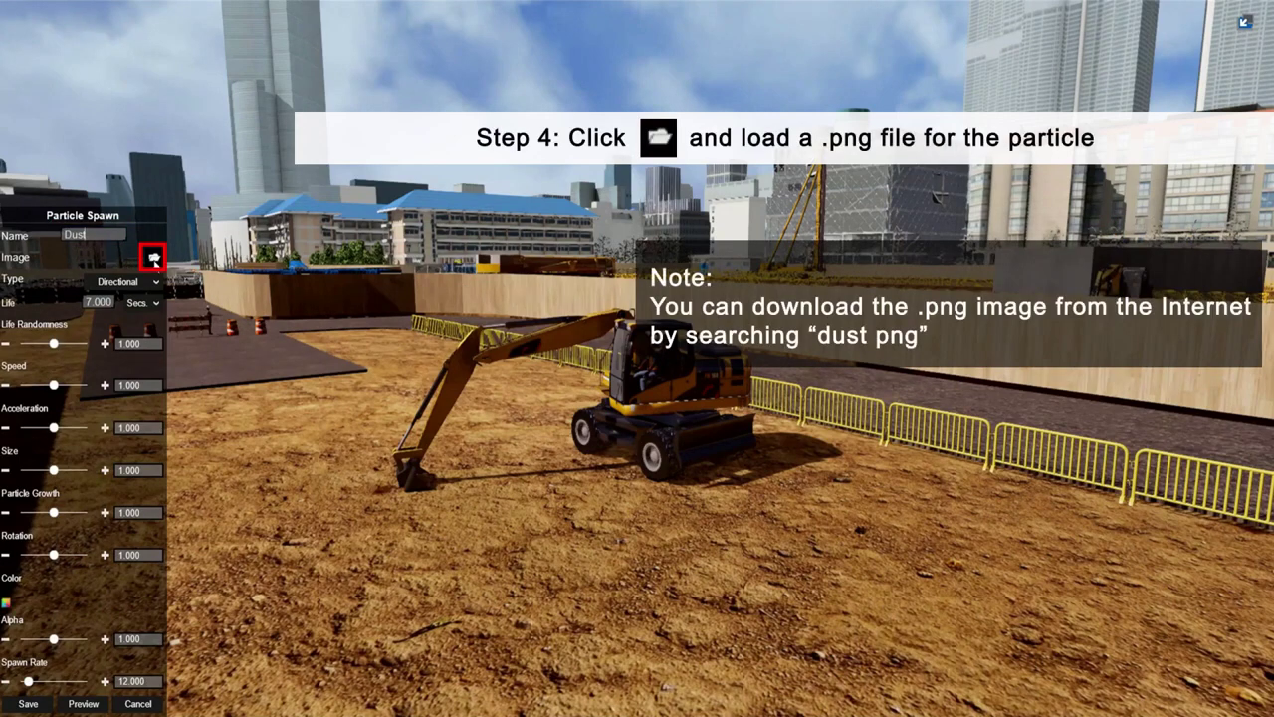
left_click(154, 260)
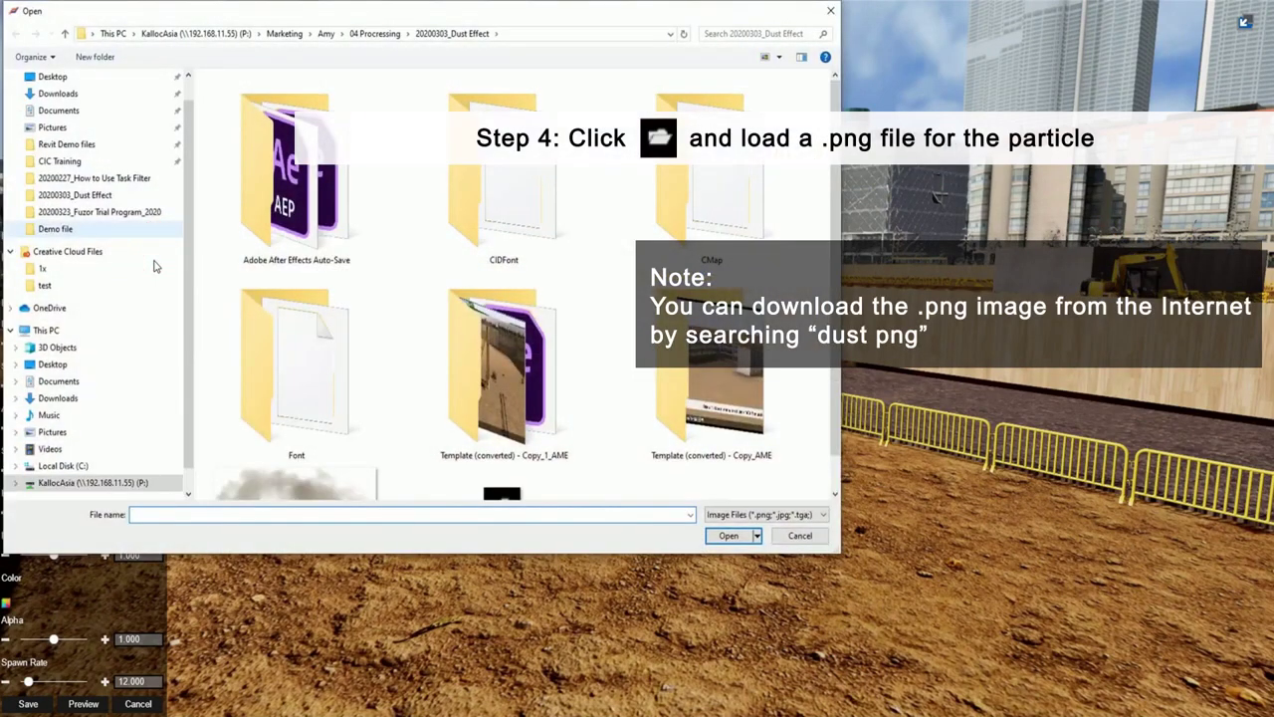
left_click(378, 475)
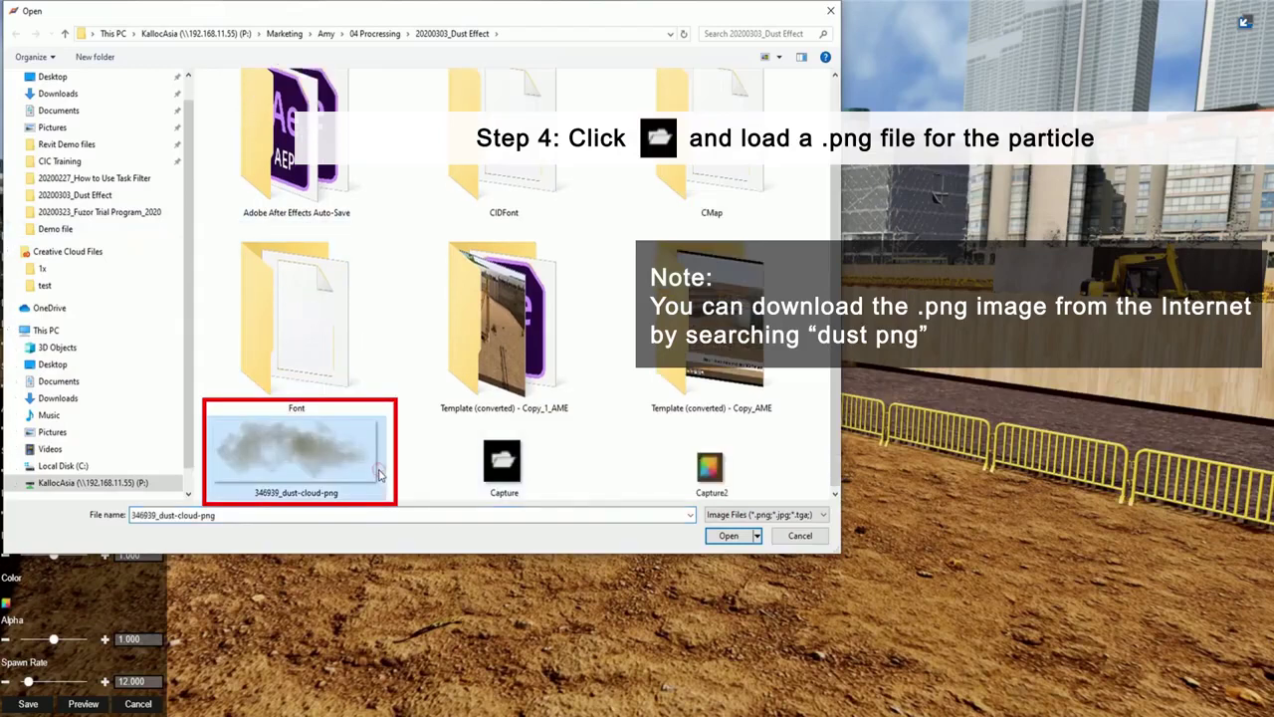
left_click(727, 539)
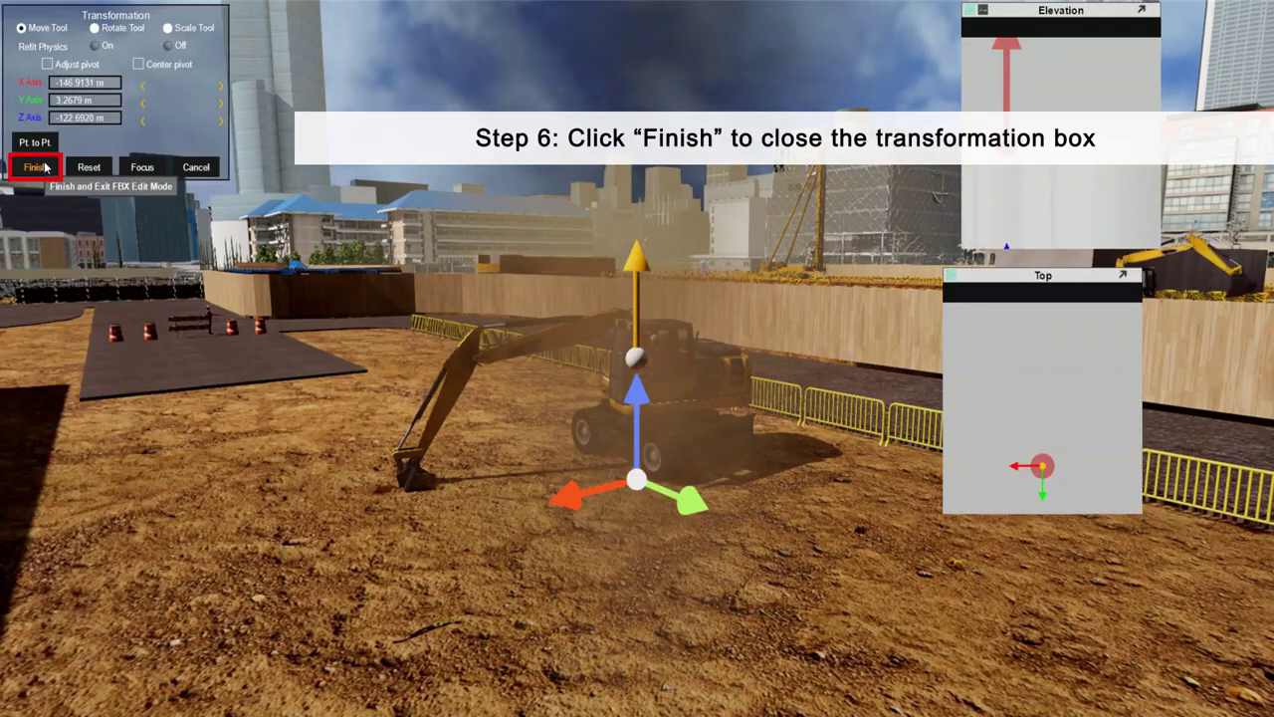
left_click(44, 164)
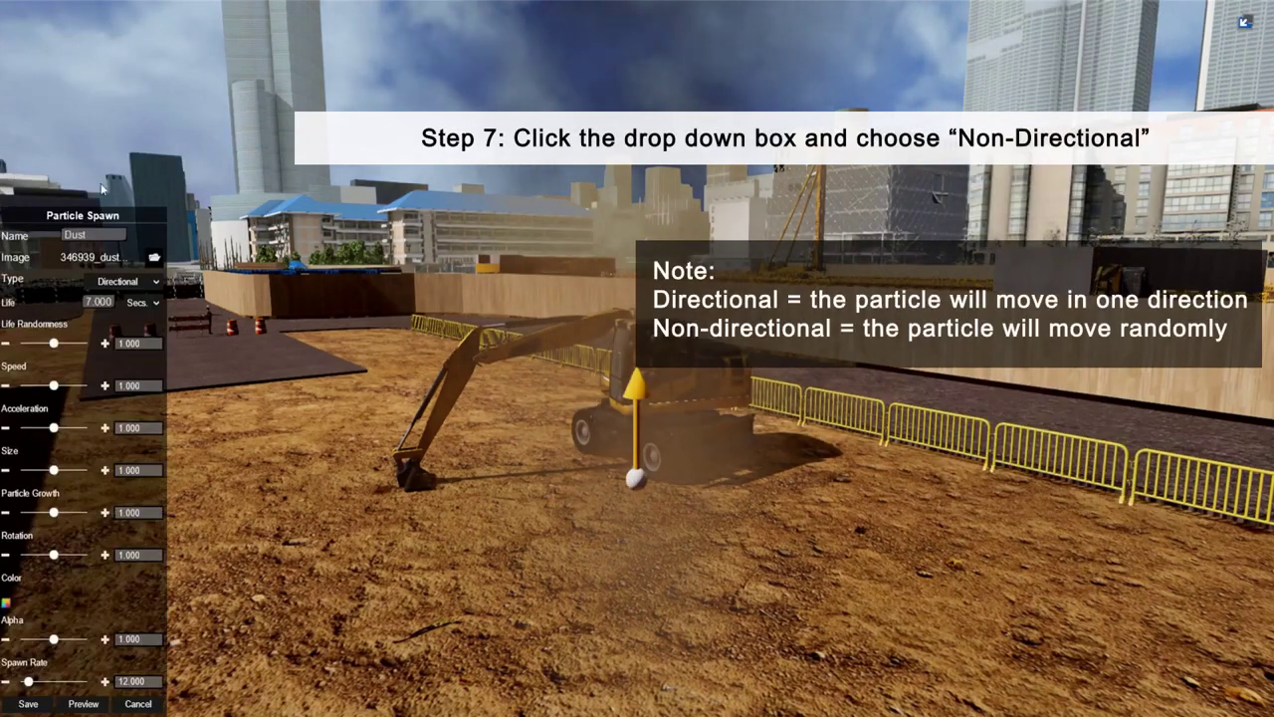
- Make the Dust particle Non-Directional and change its Life from 7 to 2 seconds
left_click(144, 286)
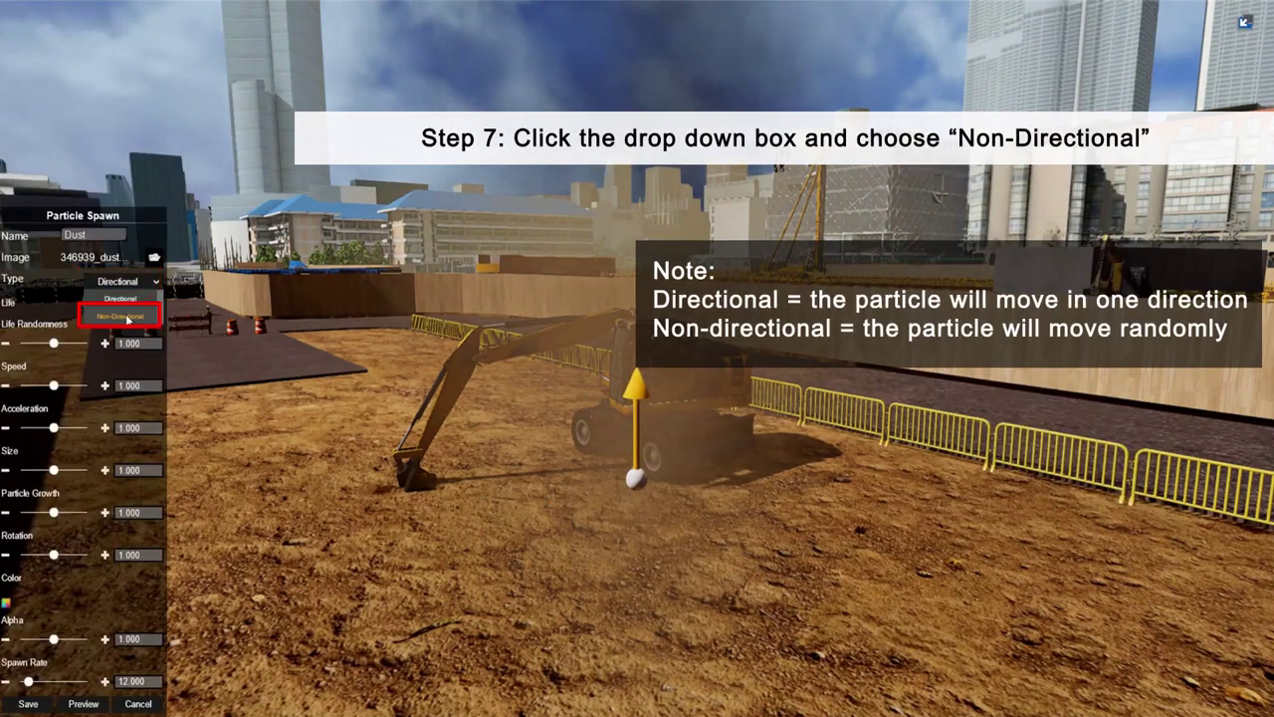
left_click(127, 317)
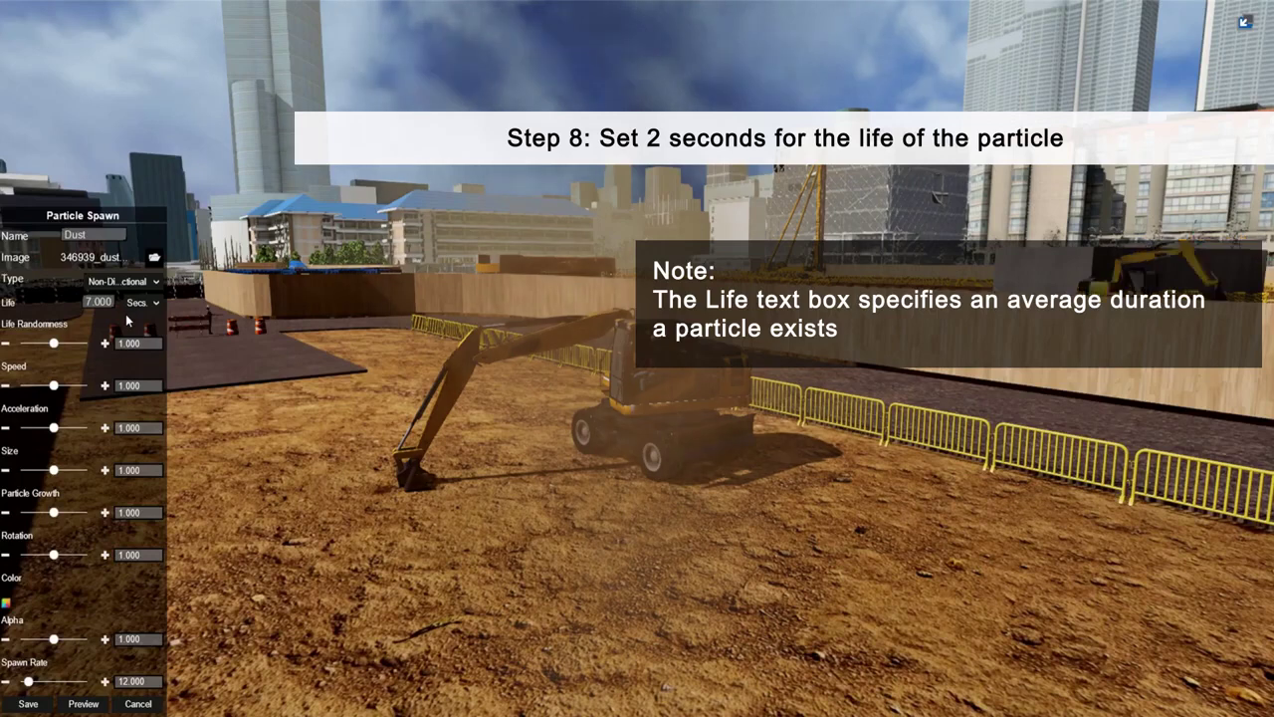
double_click(108, 301)
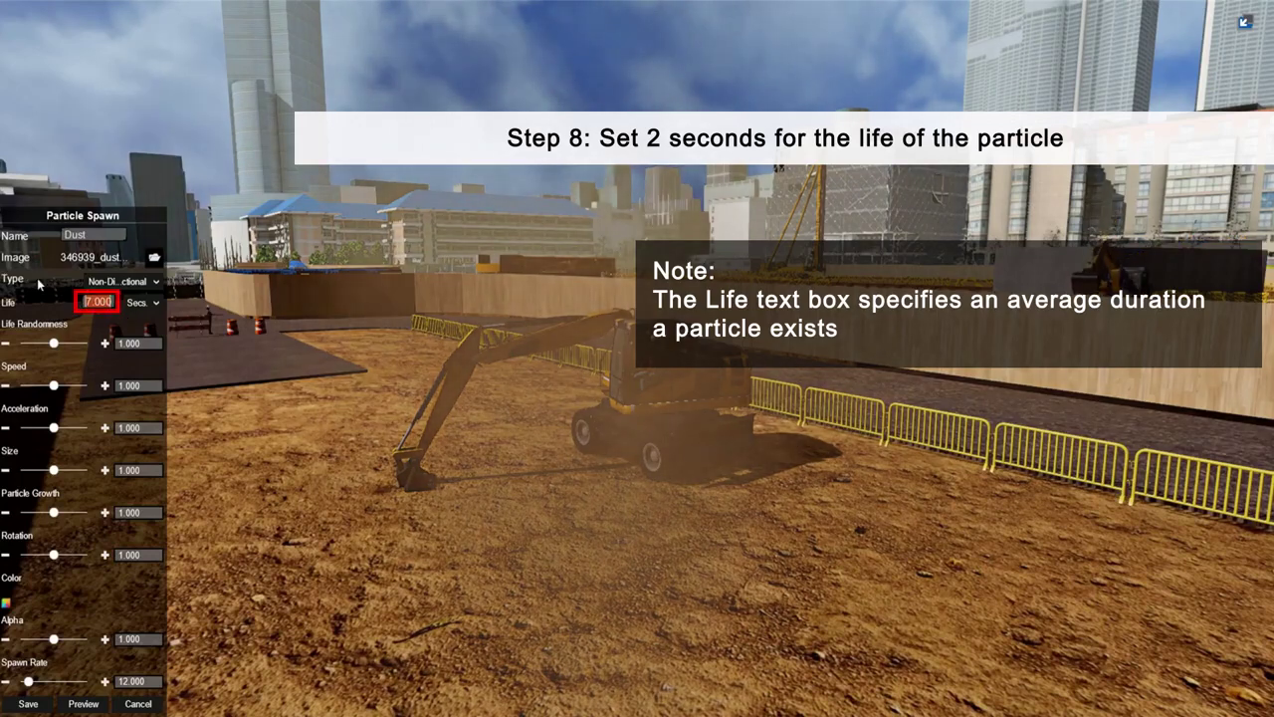
type("2")
left_click(143, 301)
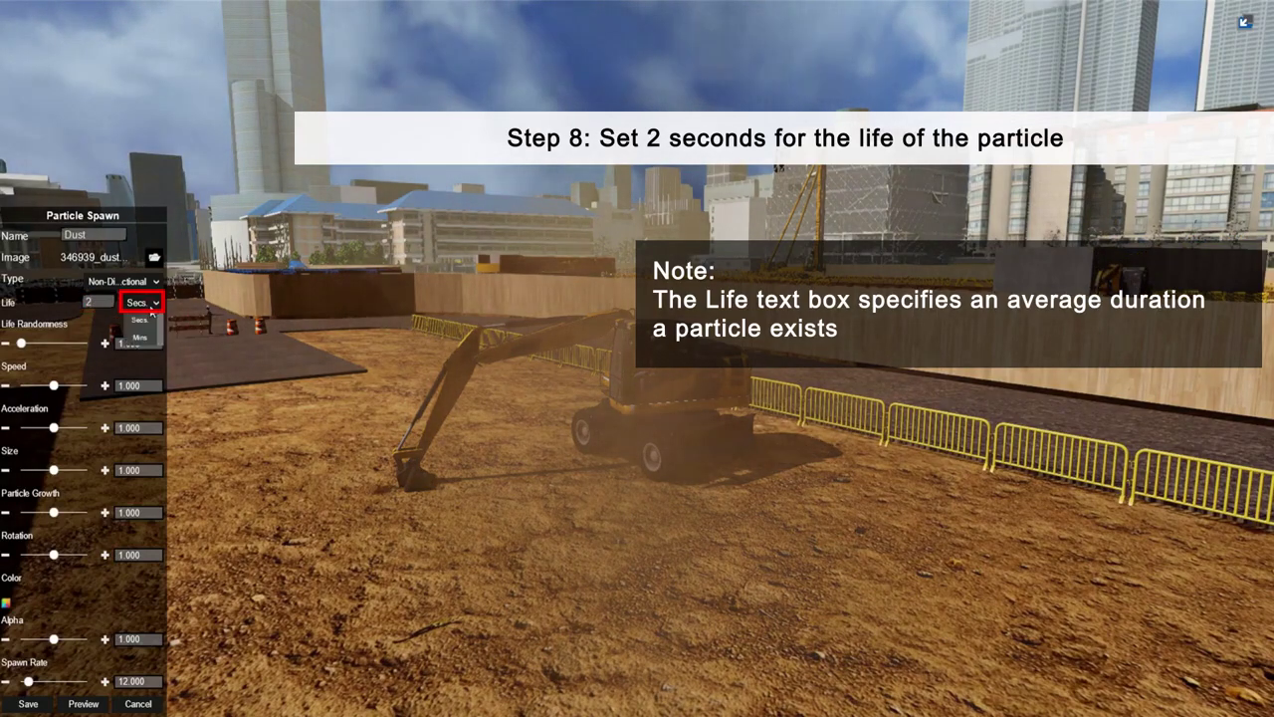
left_click(143, 319)
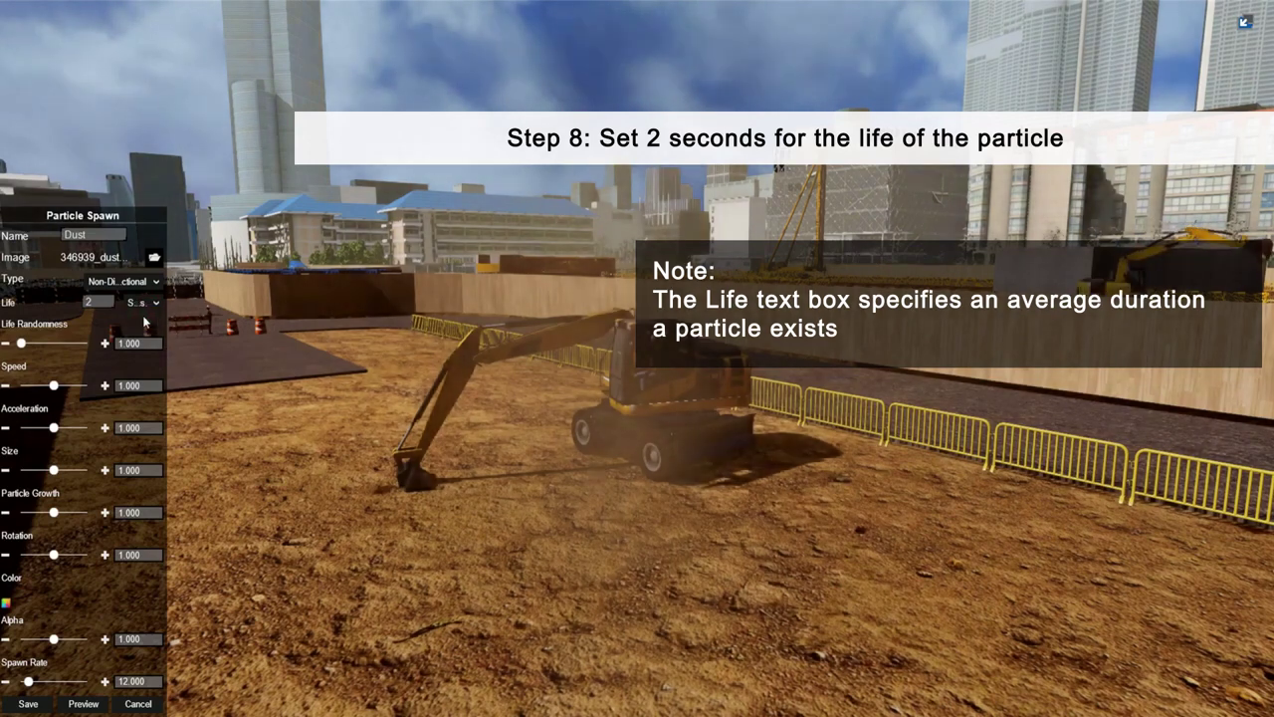
- Set Life Randomness 12.500, Speed 0.430, Acceleration 0.250 and Size 0.370
left_click_drag(22, 344, 31, 343)
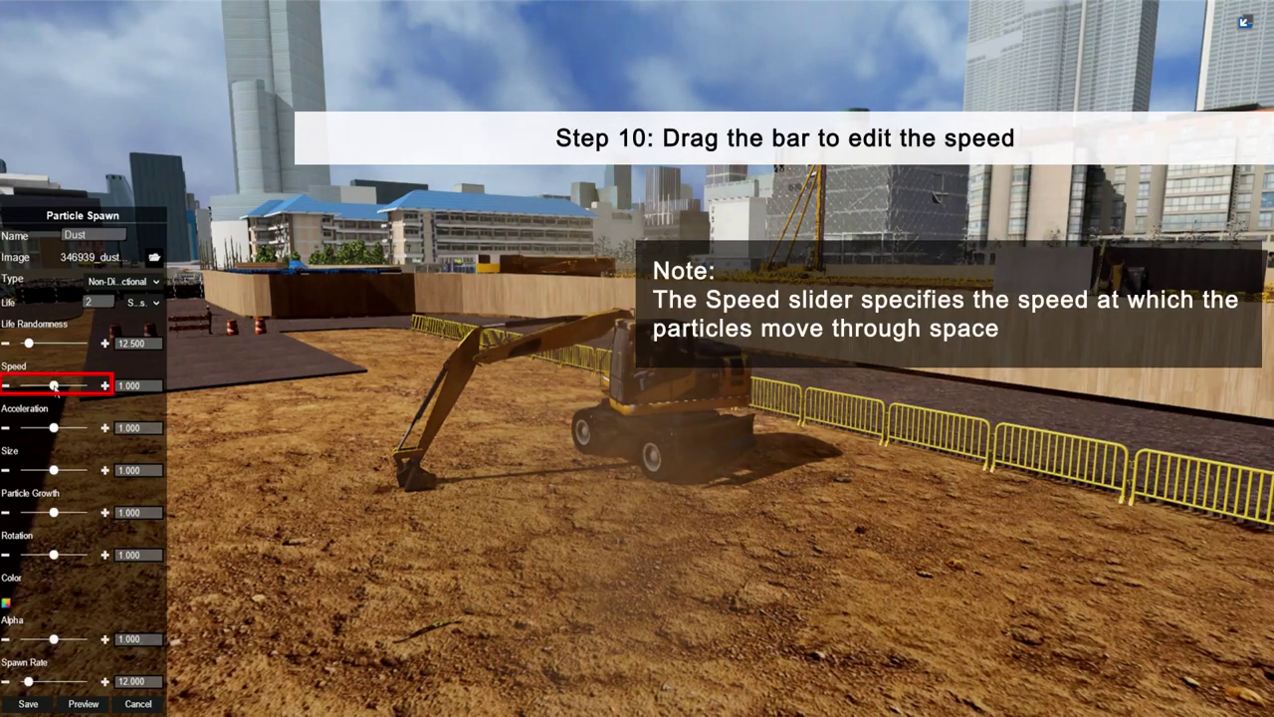
left_click_drag(47, 385, 34, 385)
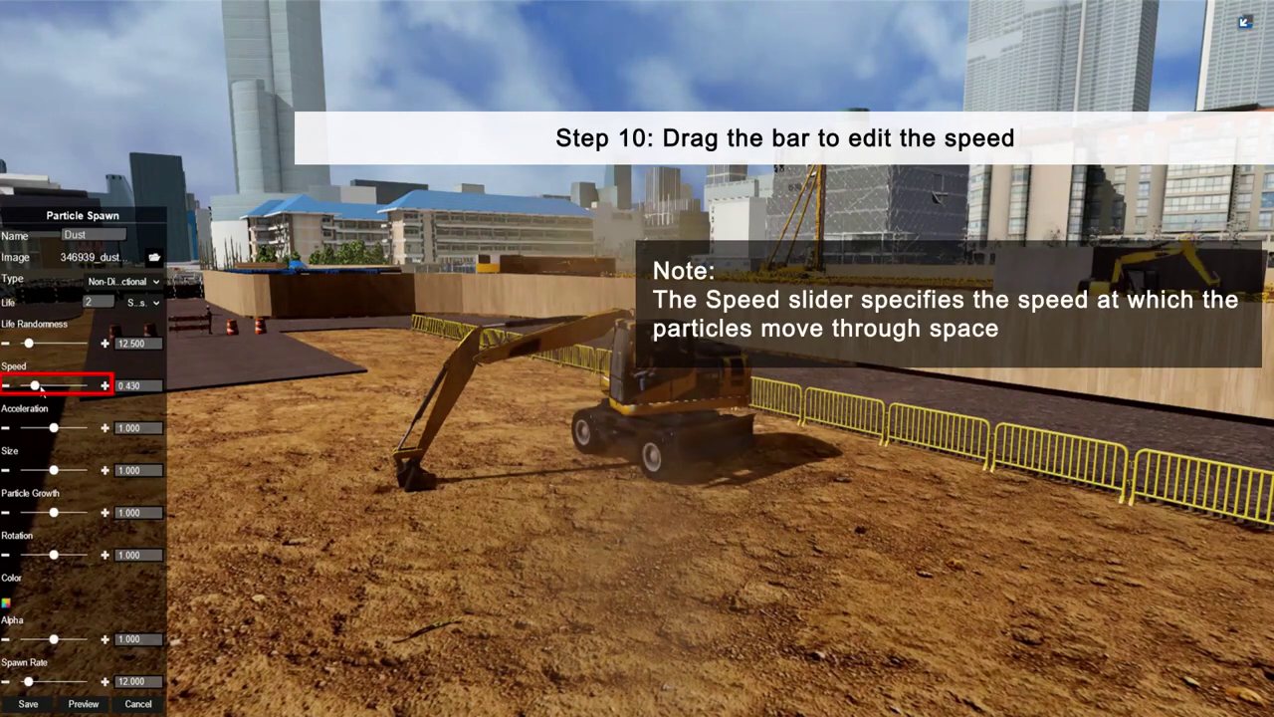
left_click_drag(53, 428, 33, 426)
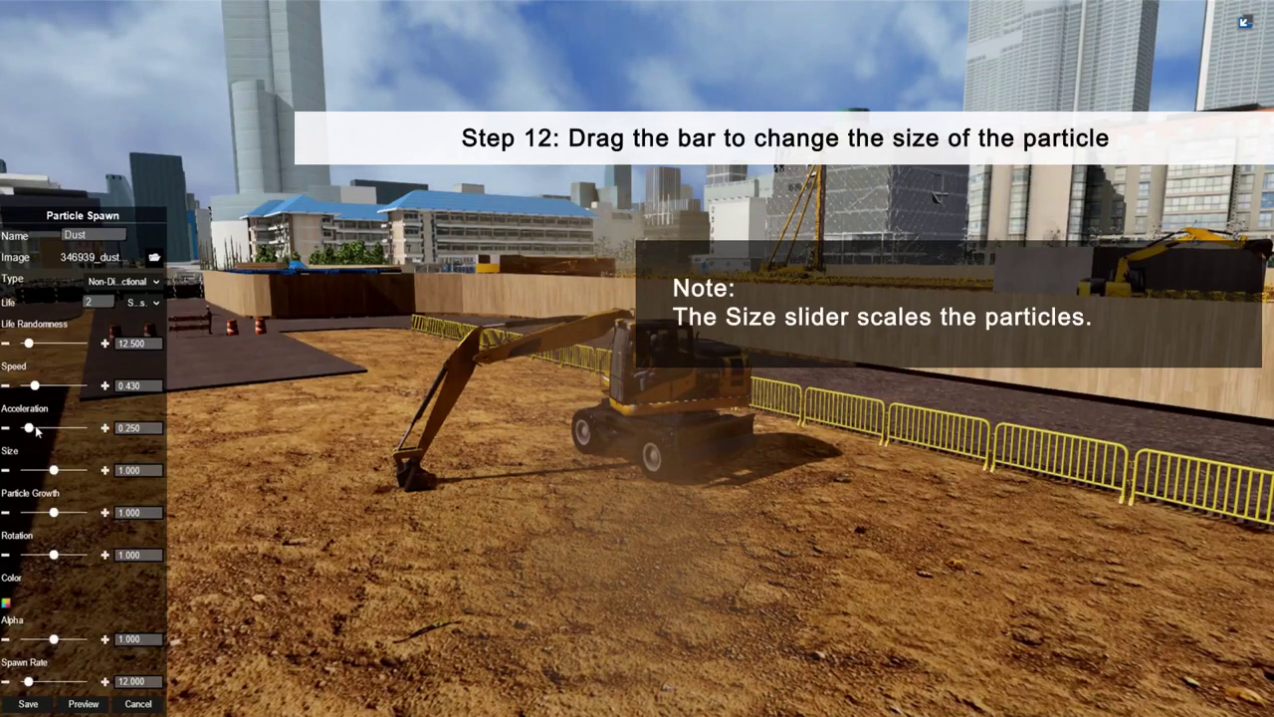
left_click_drag(54, 469, 37, 470)
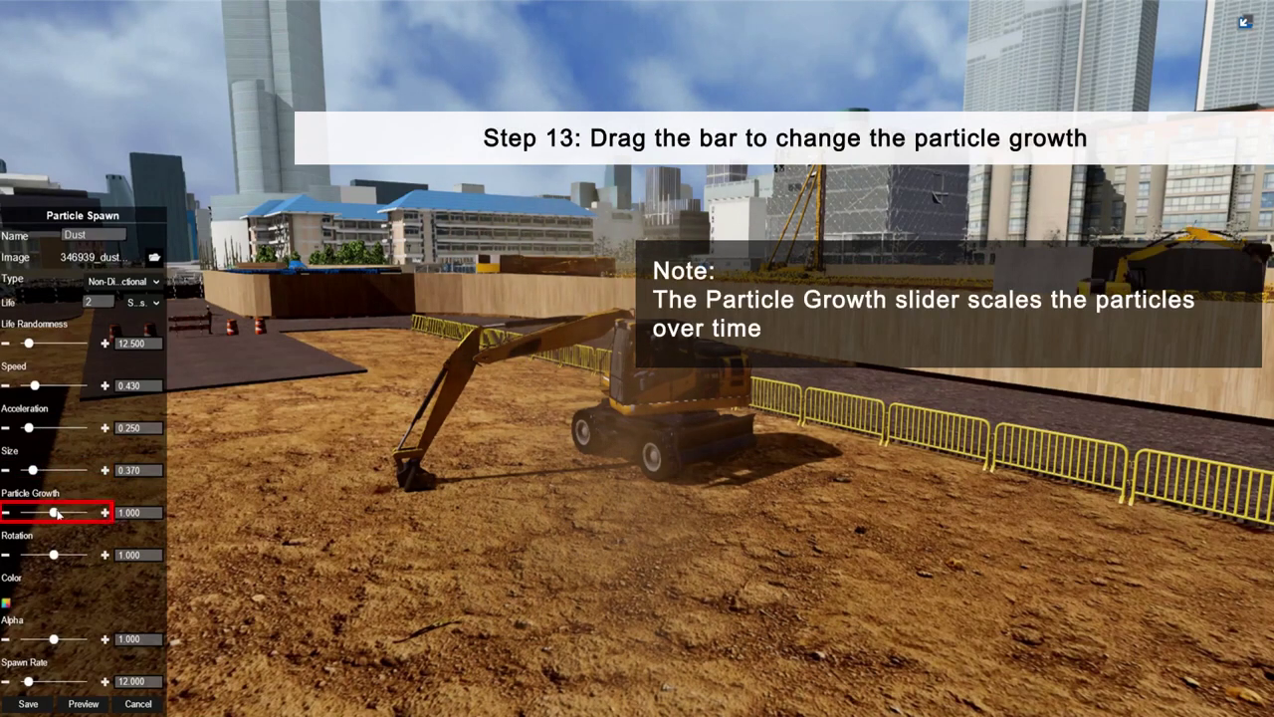
- Set Particle Growth 0.790, Rotation 0.610, Alpha 0.675 and Spawn Rate 9.500
left_click_drag(51, 514, 48, 556)
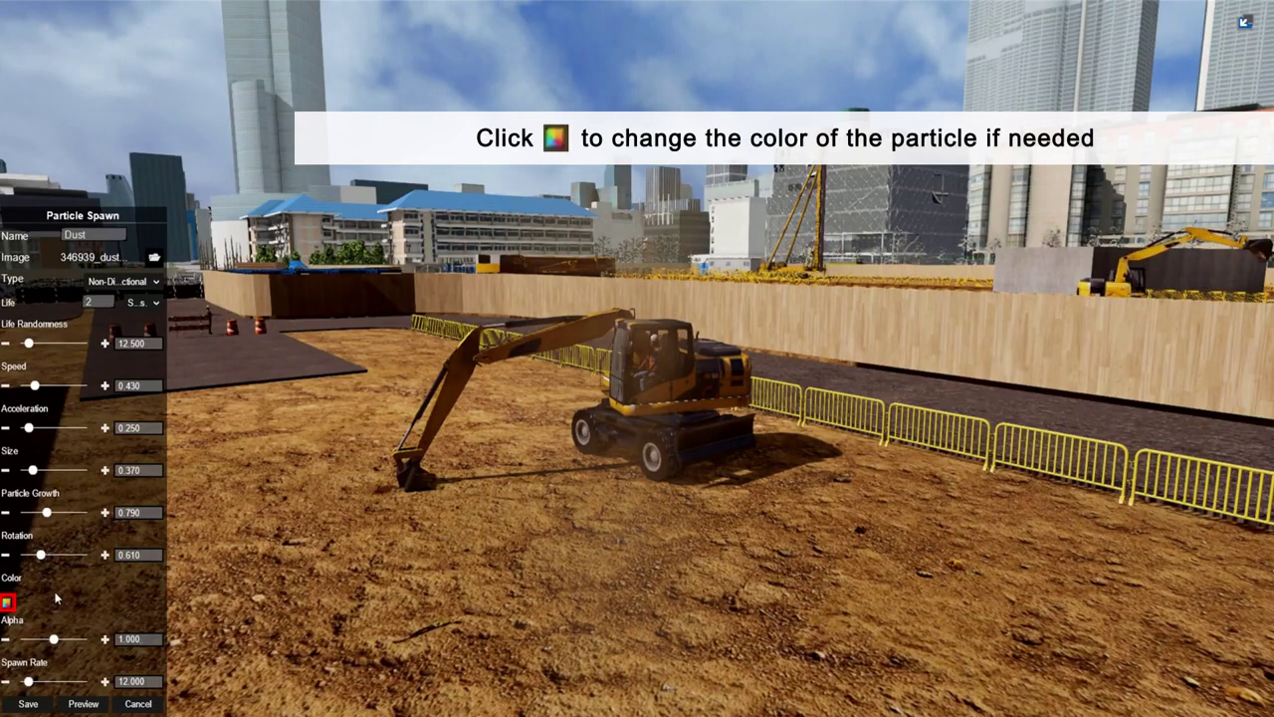
left_click_drag(55, 639, 69, 641)
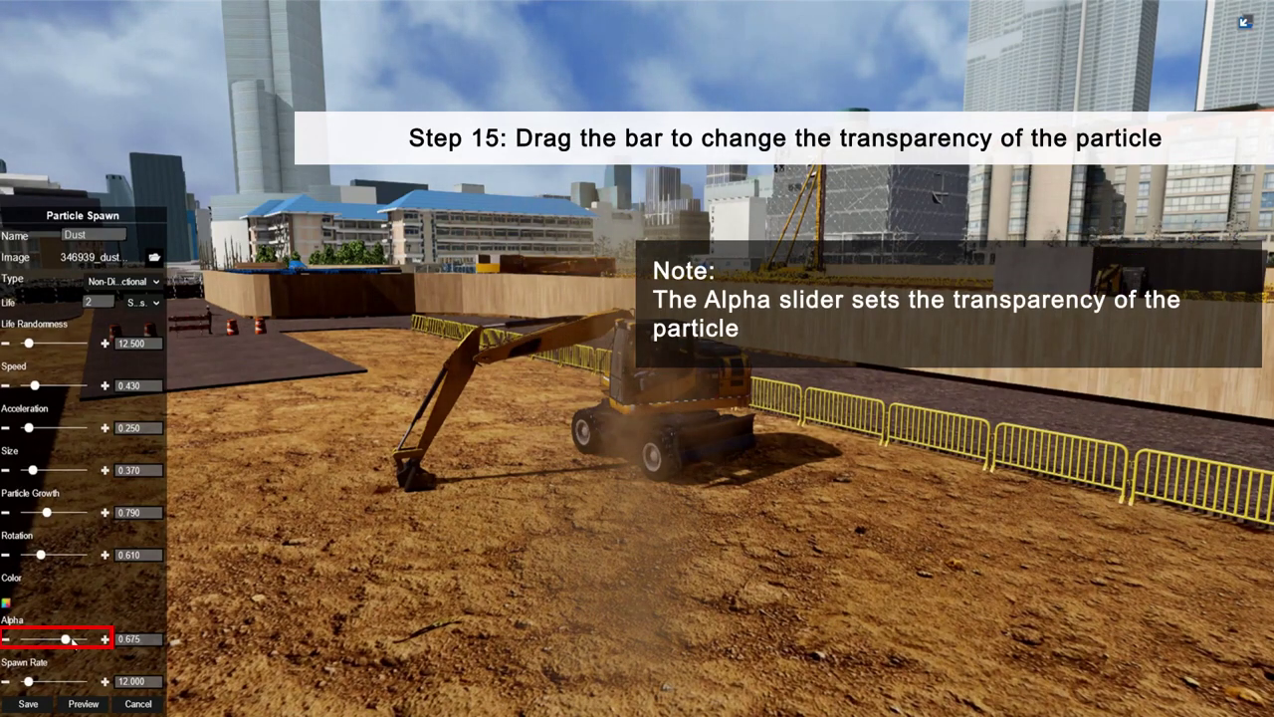
left_click_drag(69, 641, 72, 643)
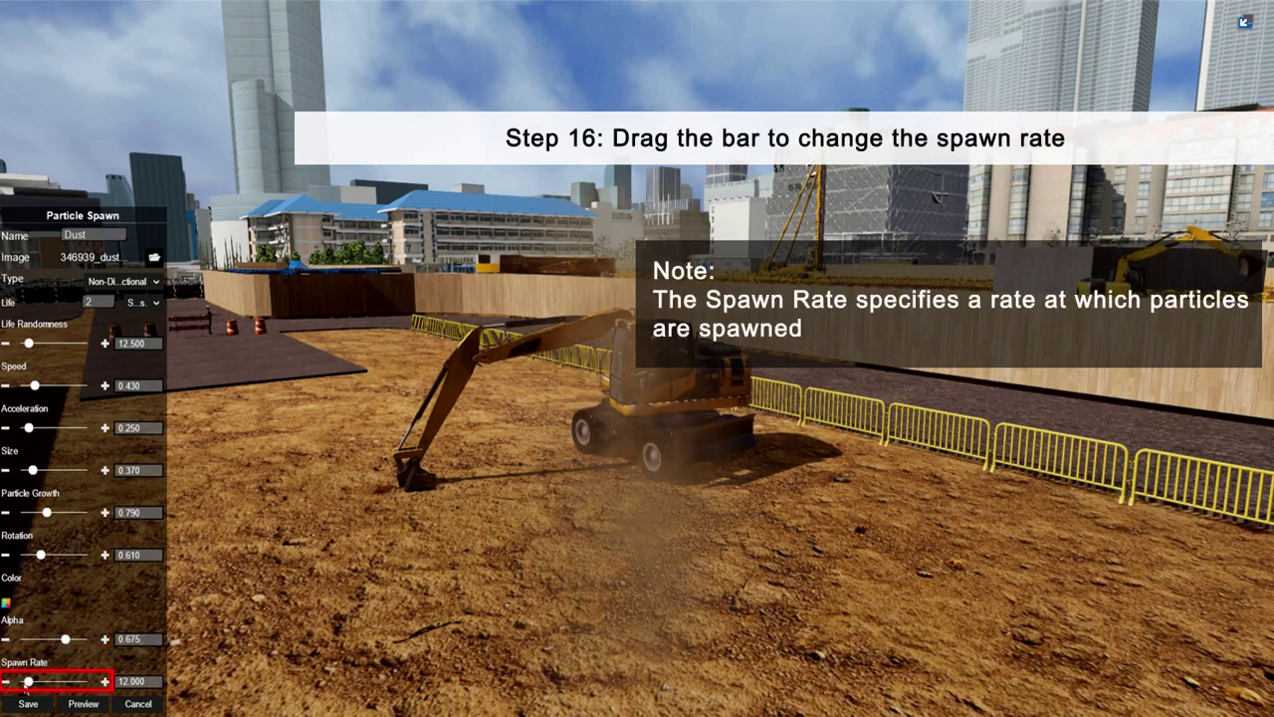
left_click_drag(29, 682, 30, 681)
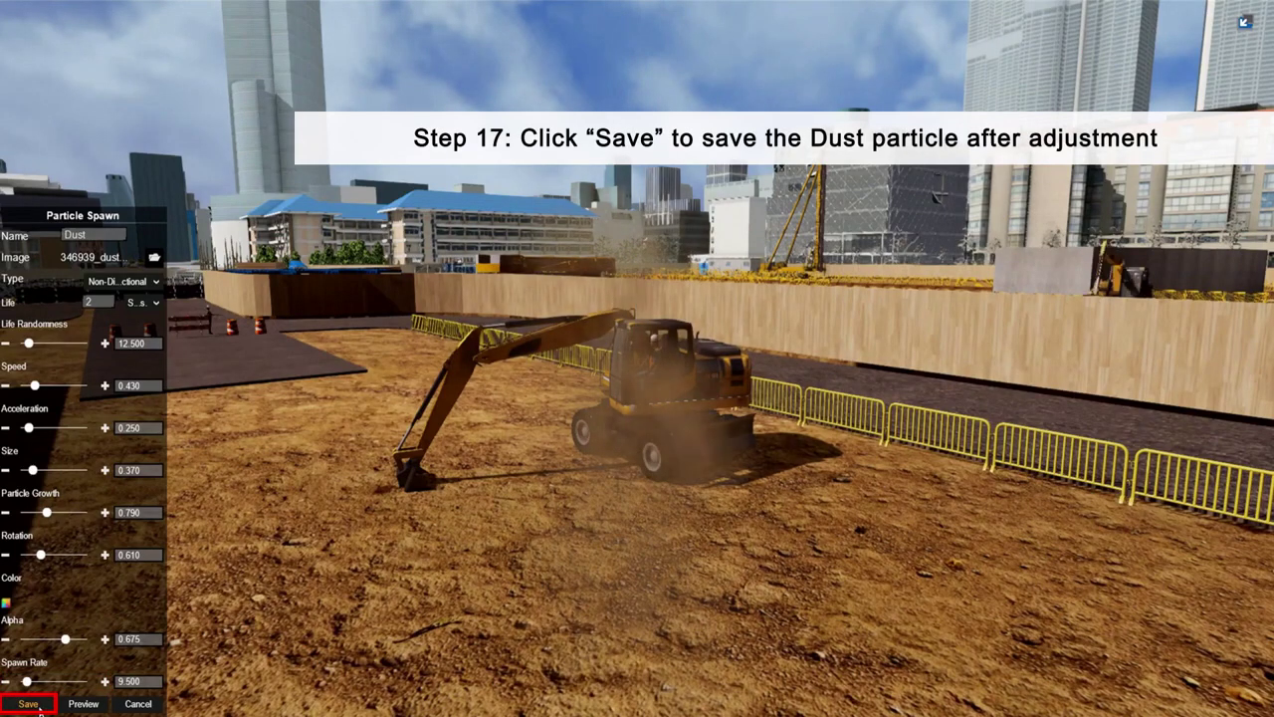
- Save the Dust effect, place it at the excavator bucket and select it
left_click(39, 707)
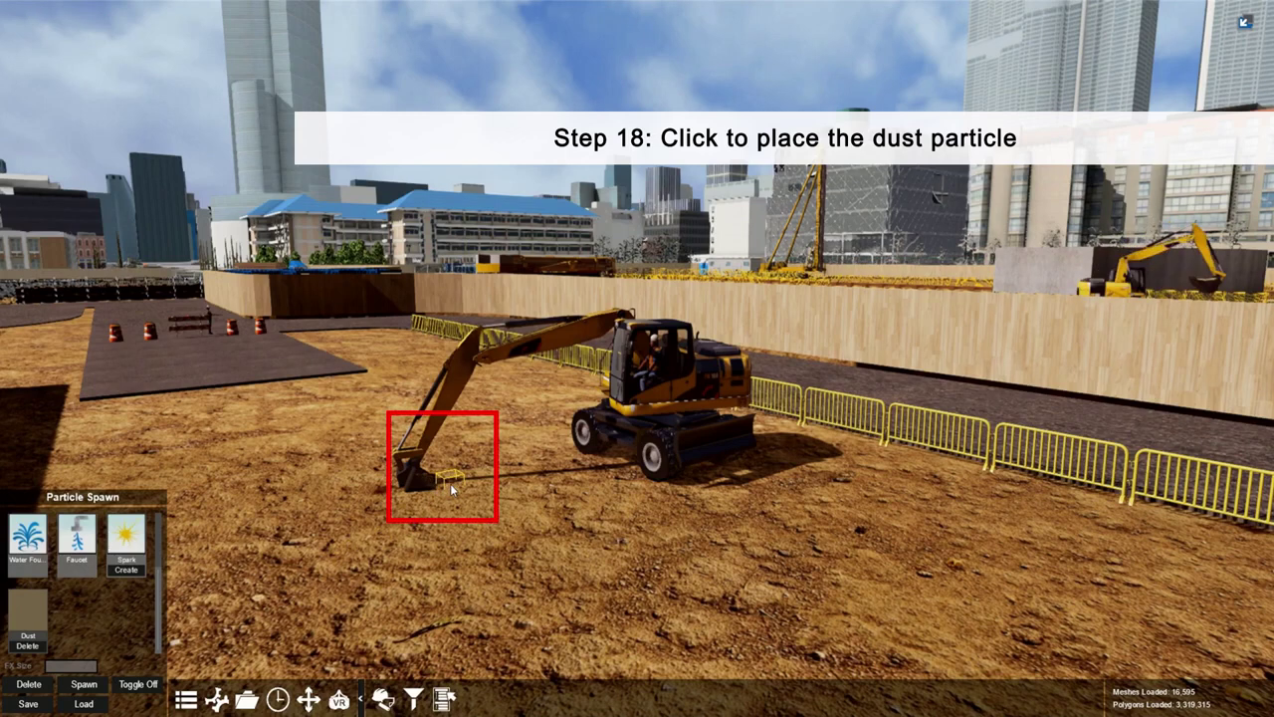
left_click(450, 483)
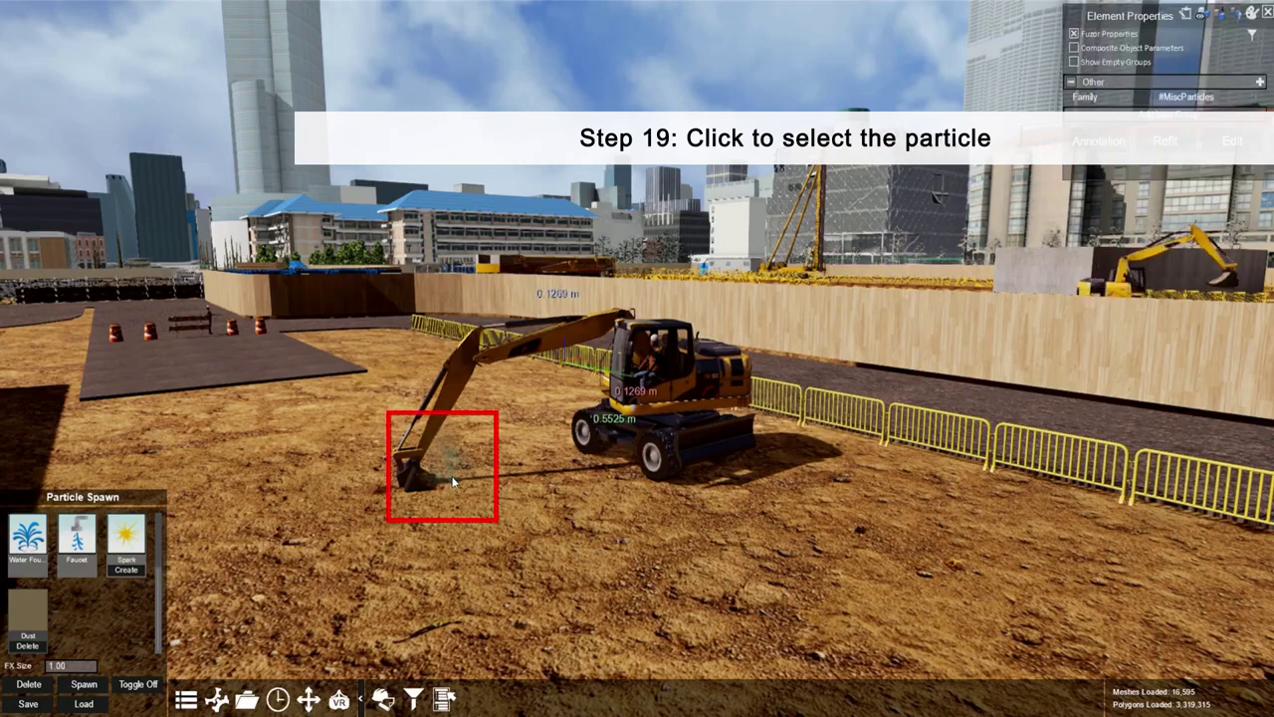
left_click(453, 483)
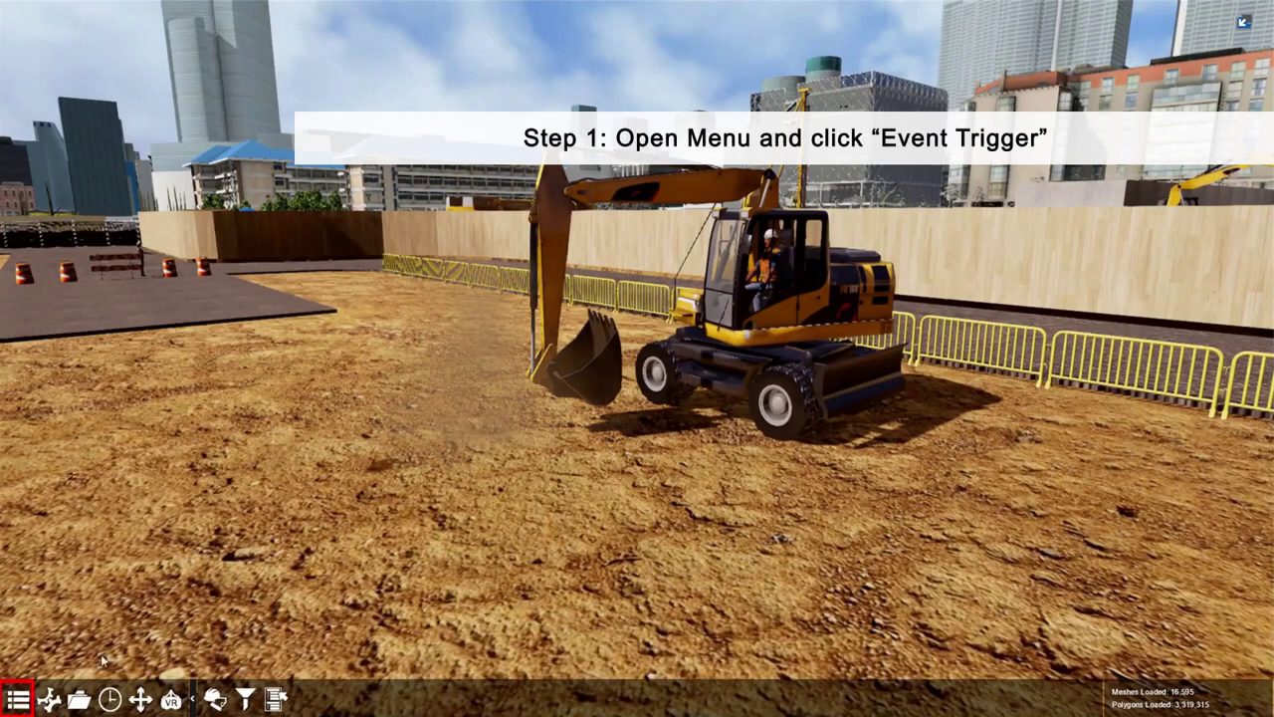
- Create Trigger_Entry 01 in the Event Trigger menu and open it for editing
left_click(18, 700)
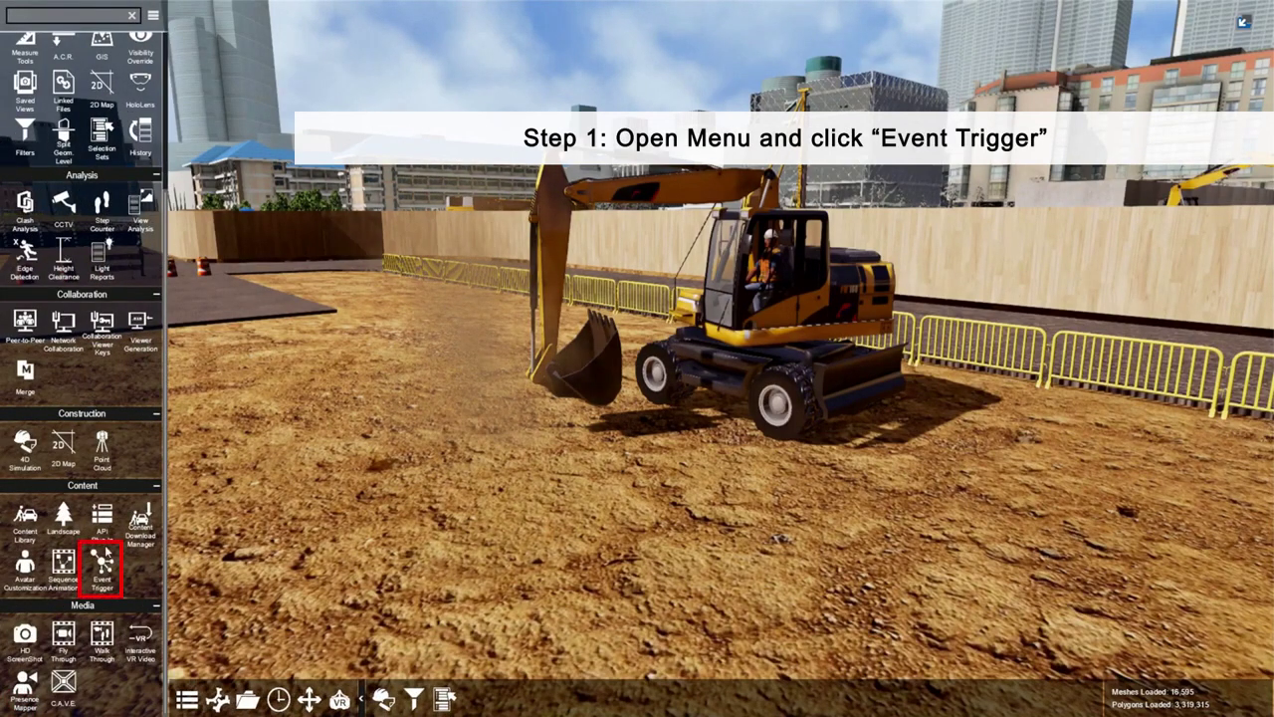
left_click(102, 566)
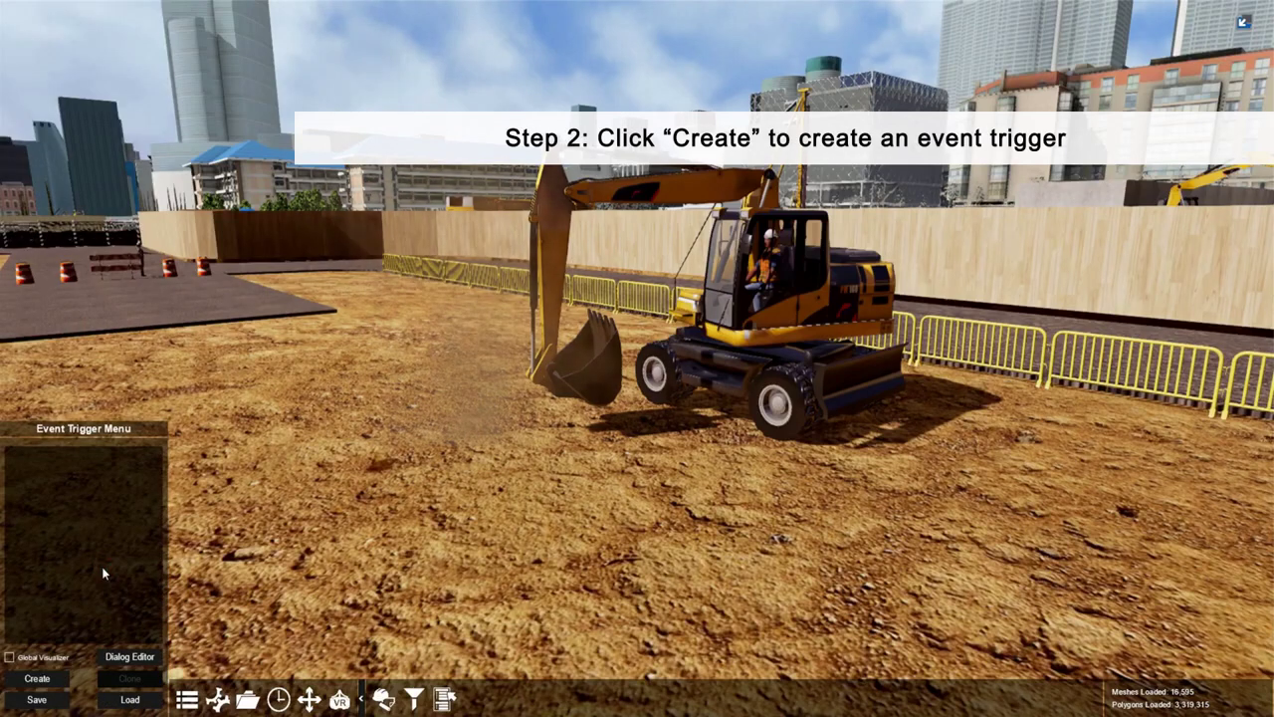
left_click(62, 678)
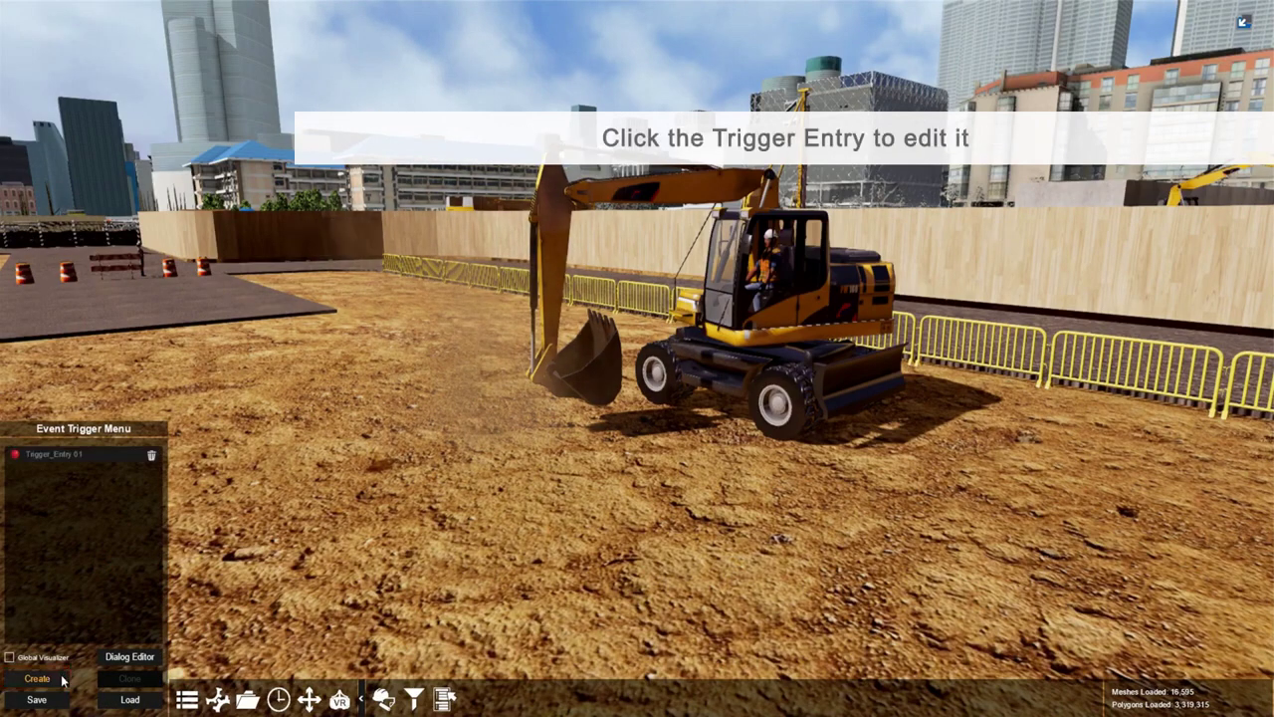
left_click(121, 458)
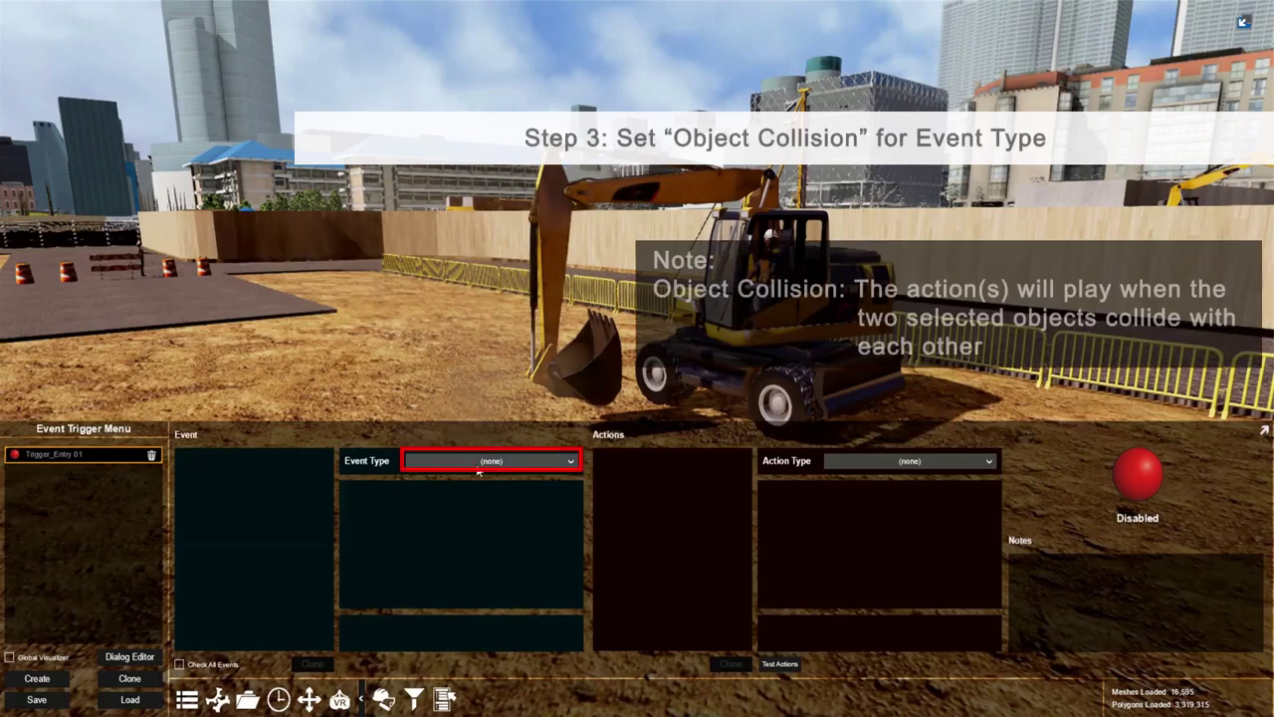
- Set an Object Collision event between the ground and excavator bucket, with Precise Colliders False
left_click(477, 461)
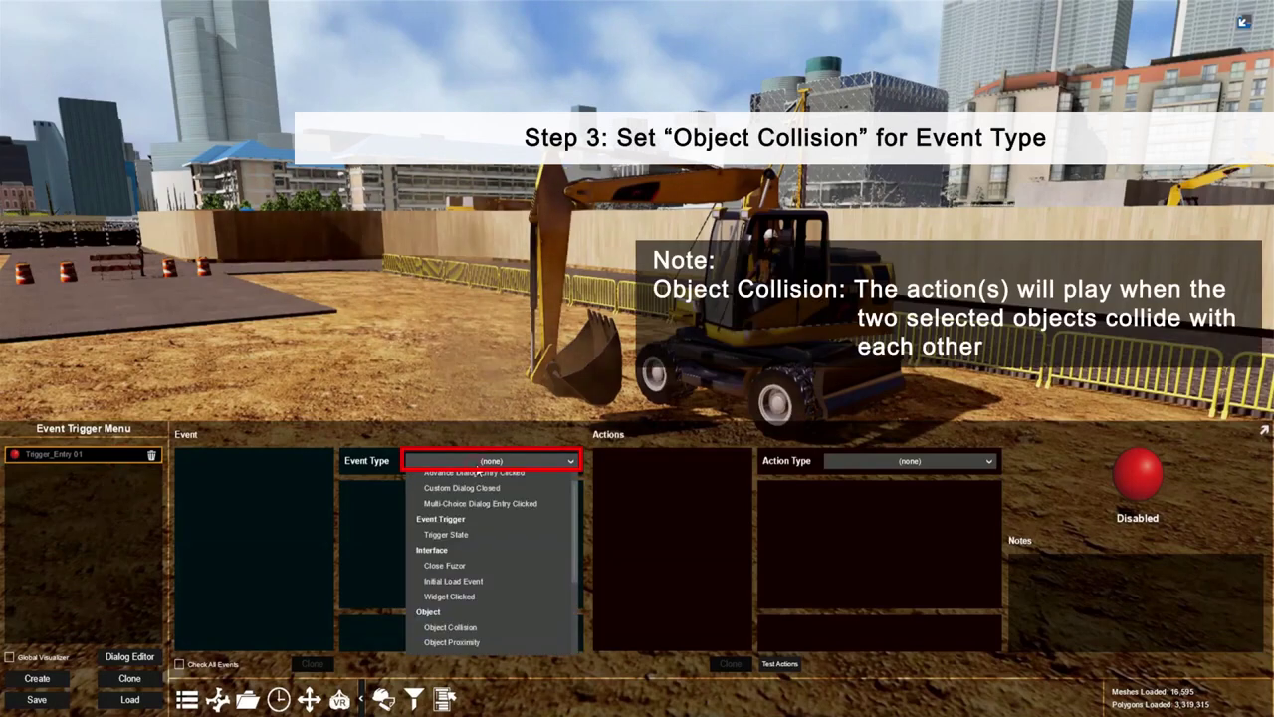
left_click(475, 629)
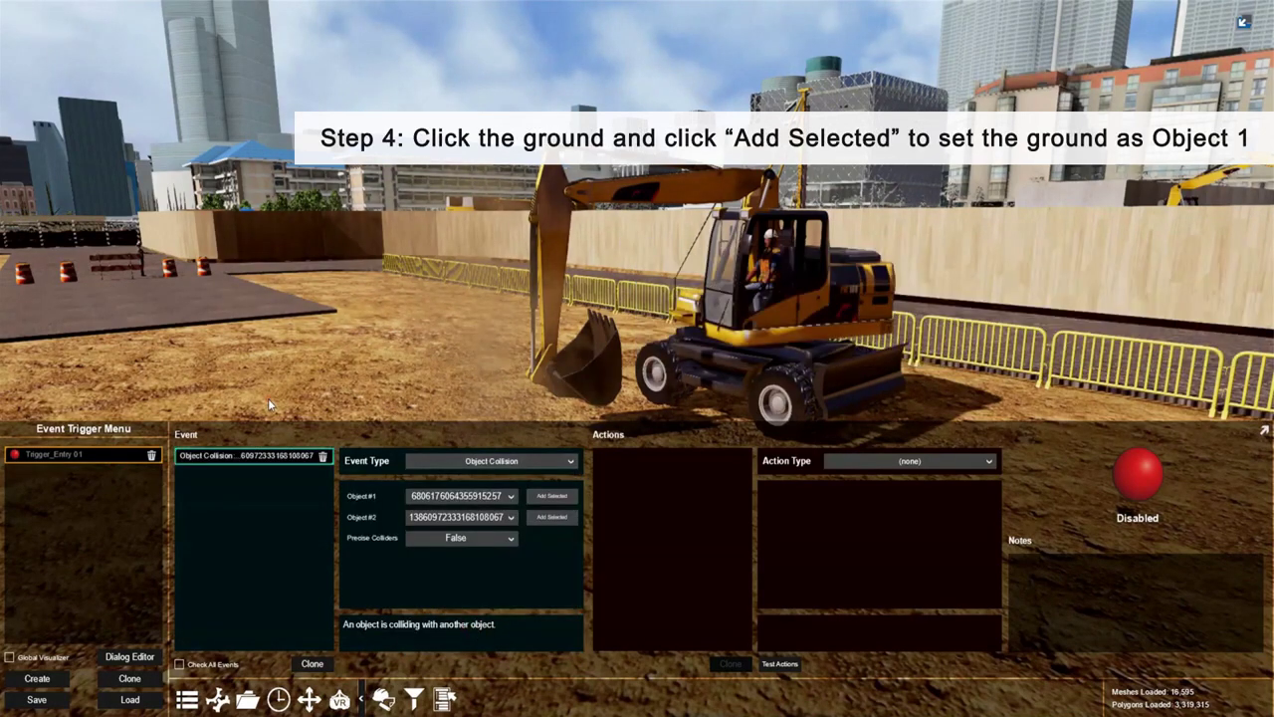
left_click(268, 398)
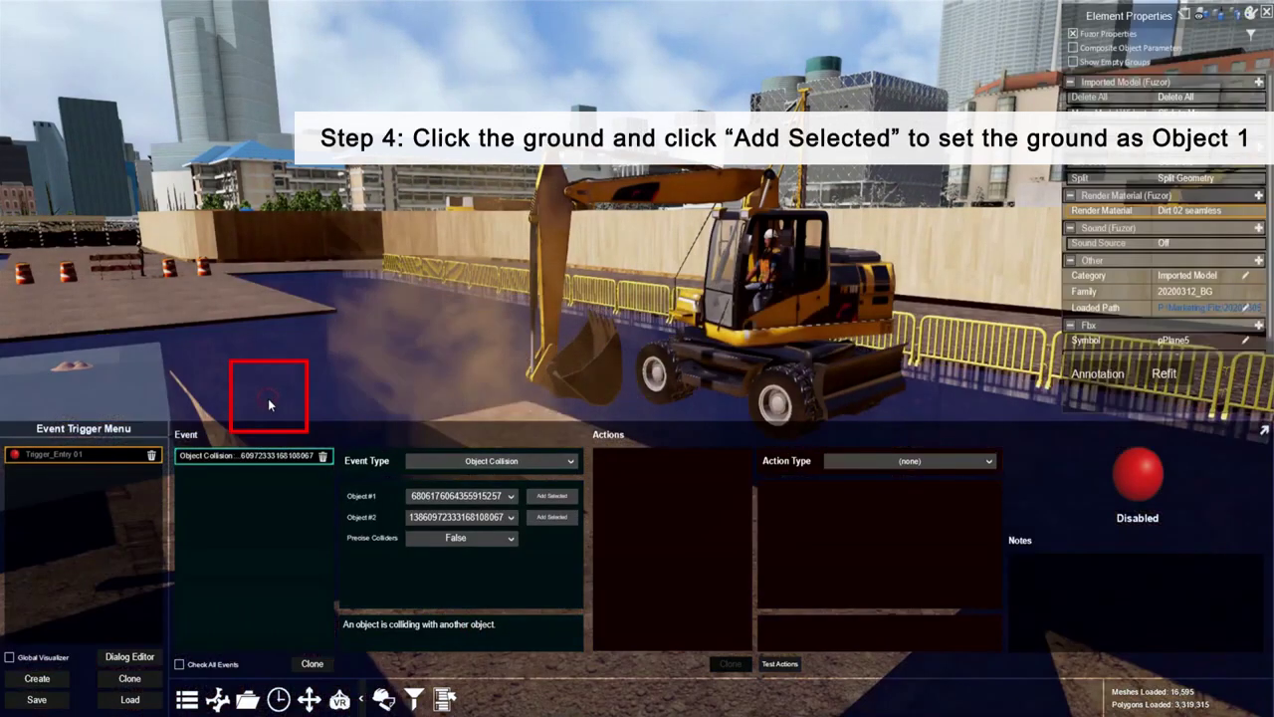
left_click(549, 498)
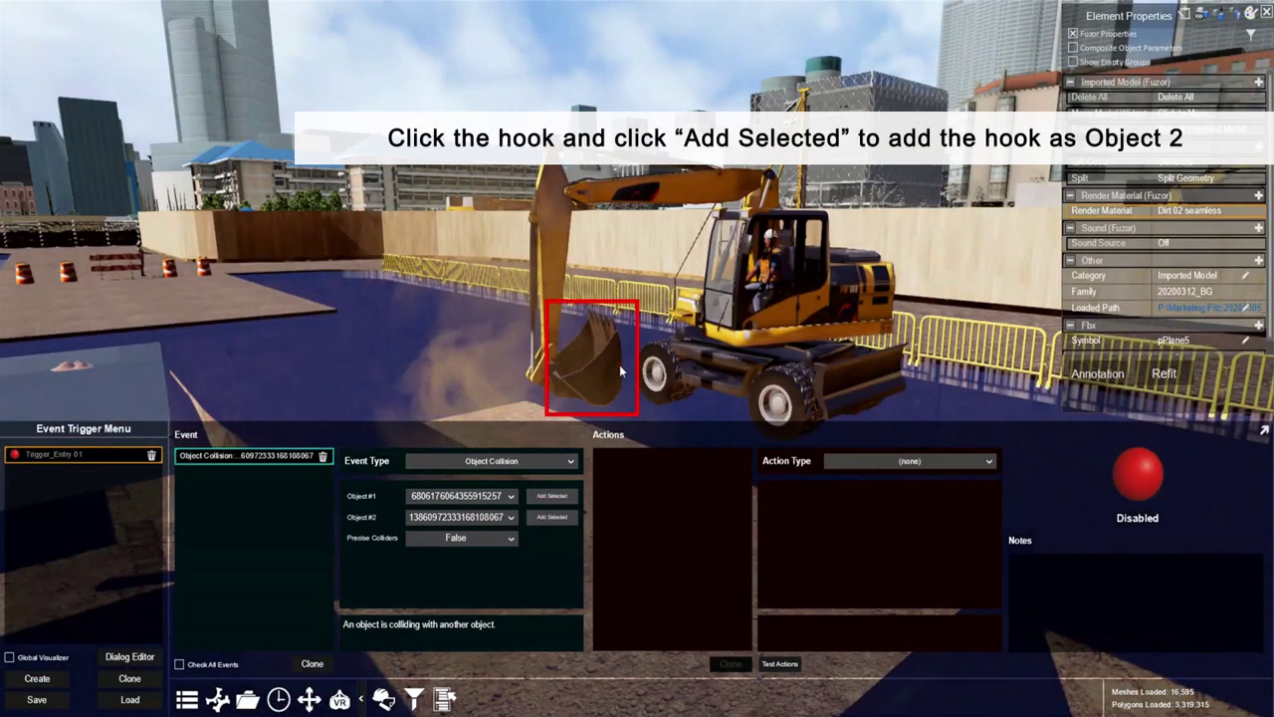
left_click(619, 364)
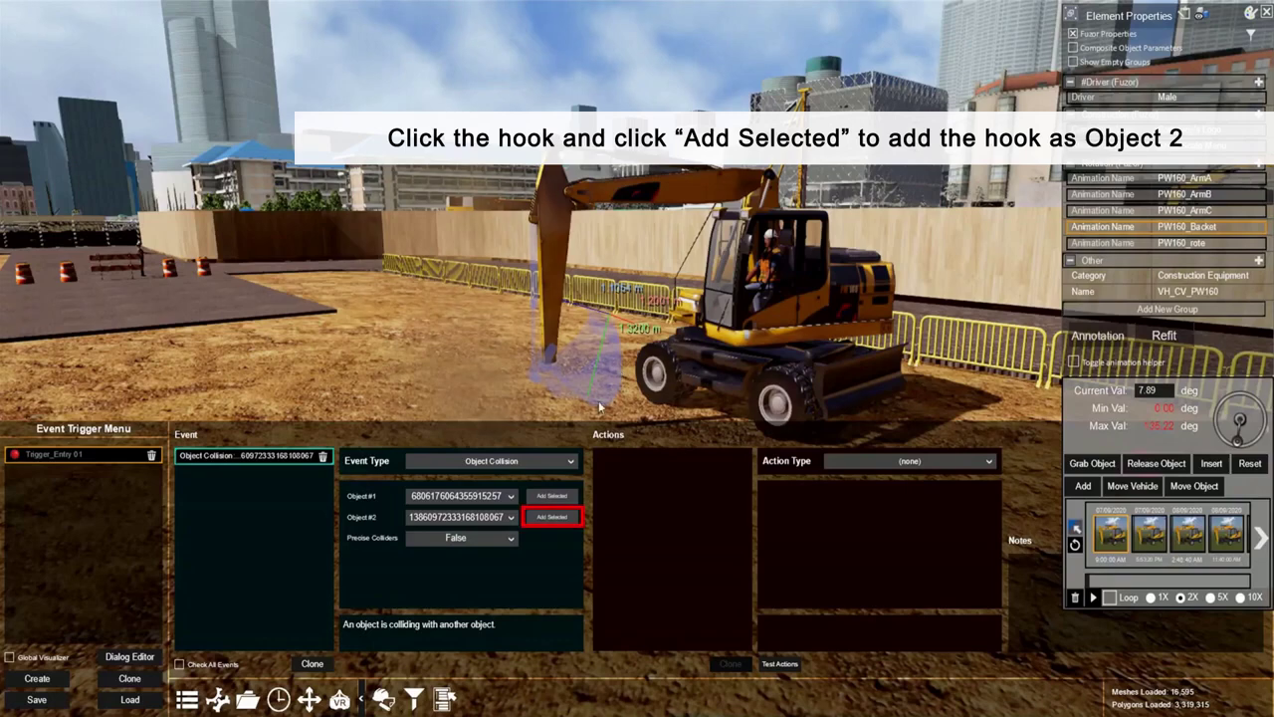
left_click(510, 538)
left_click(487, 573)
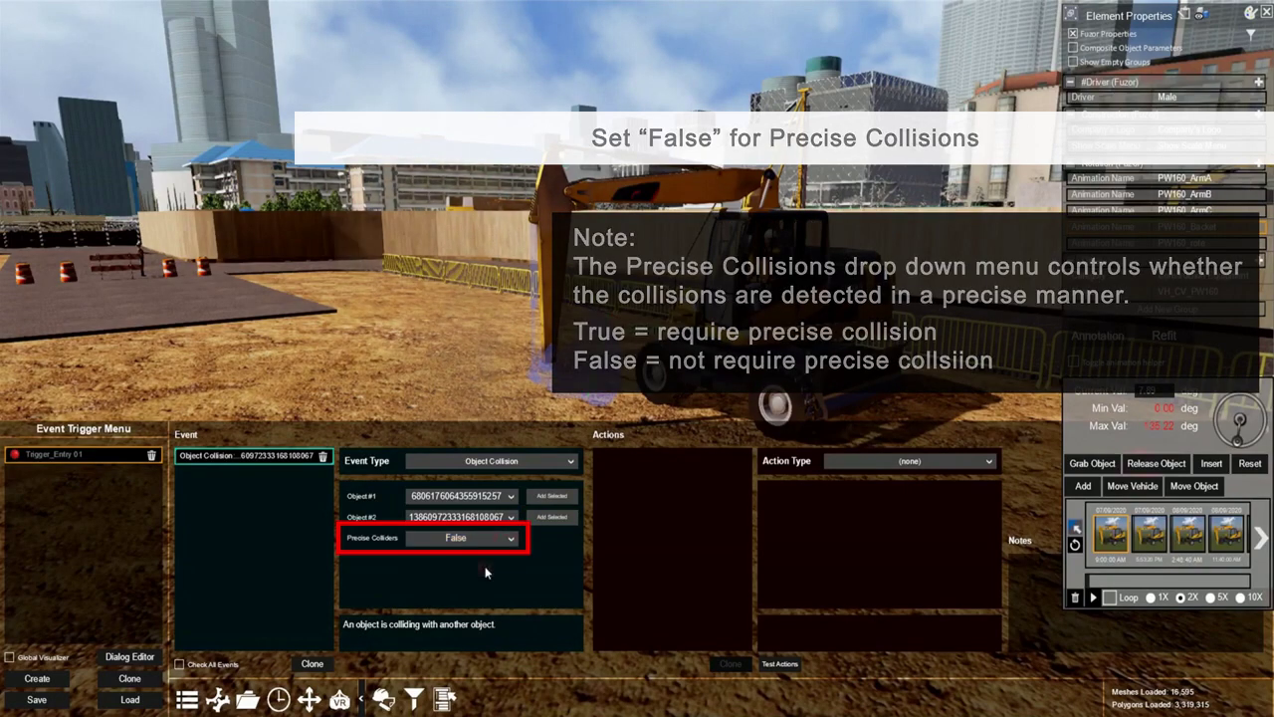
left_click(833, 461)
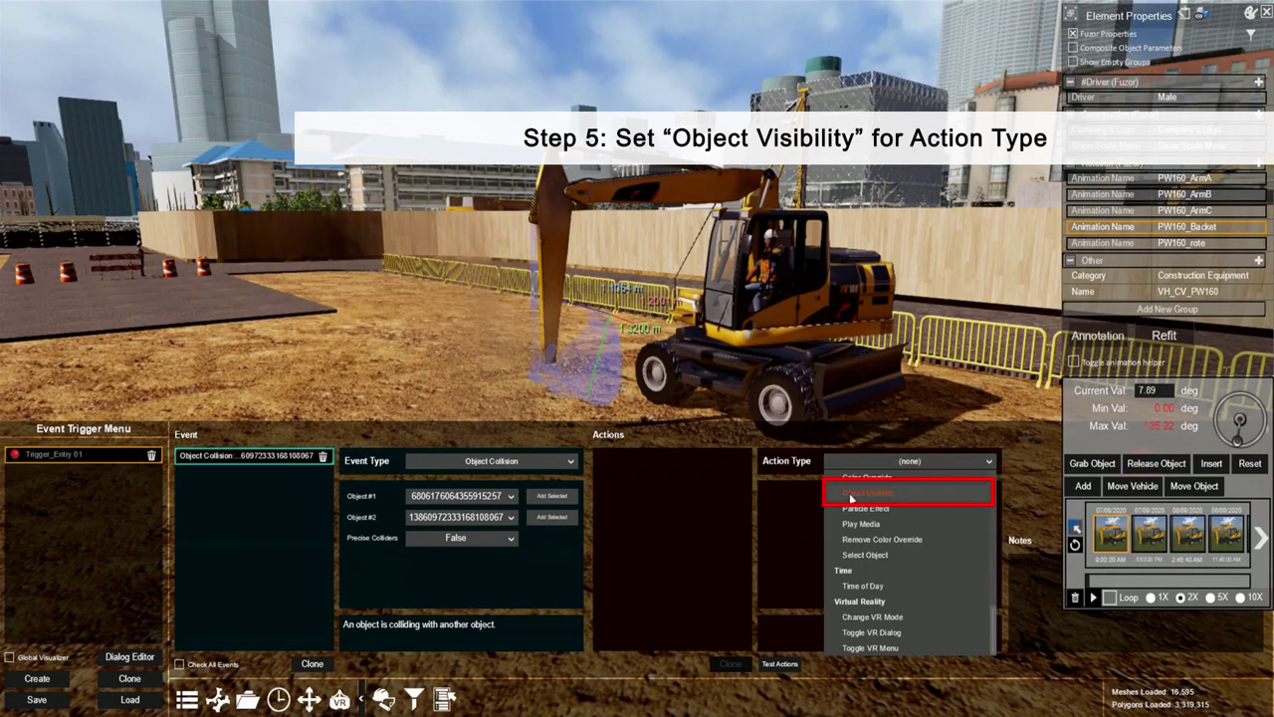
- Add an Object Visibility action targeting the Dust particle with Visibility True
left_click(849, 495)
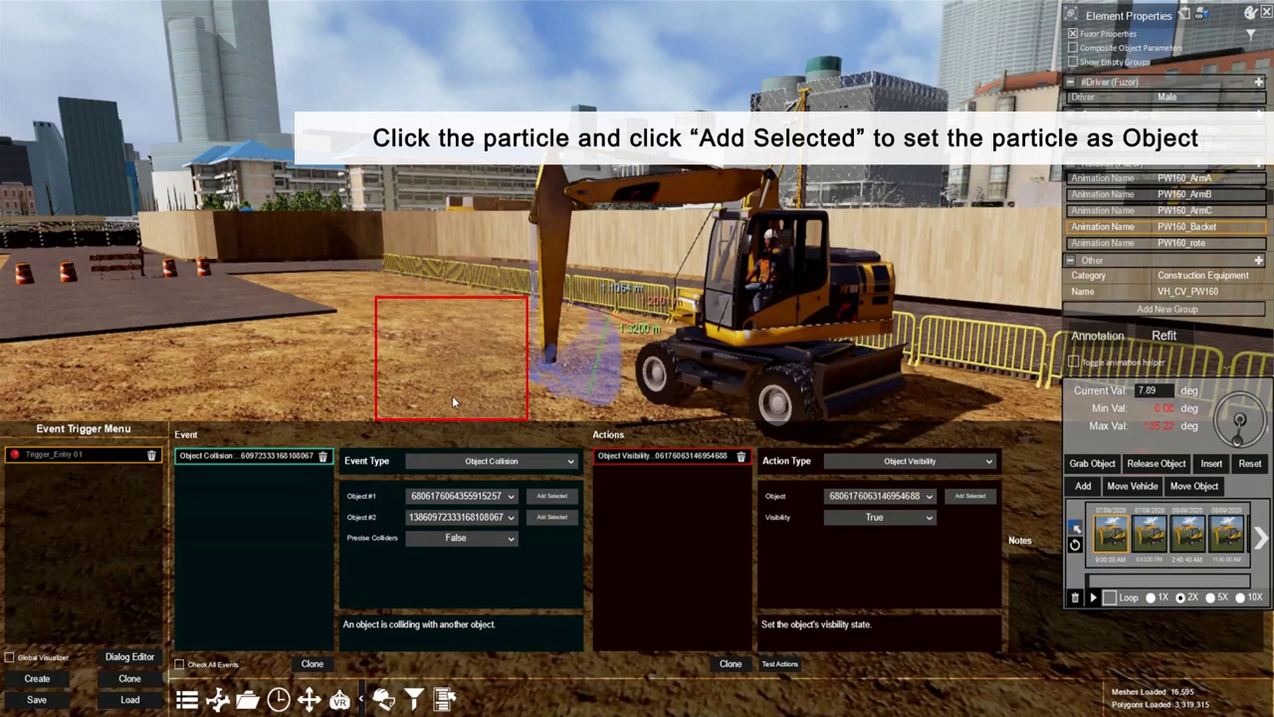
left_click(452, 398)
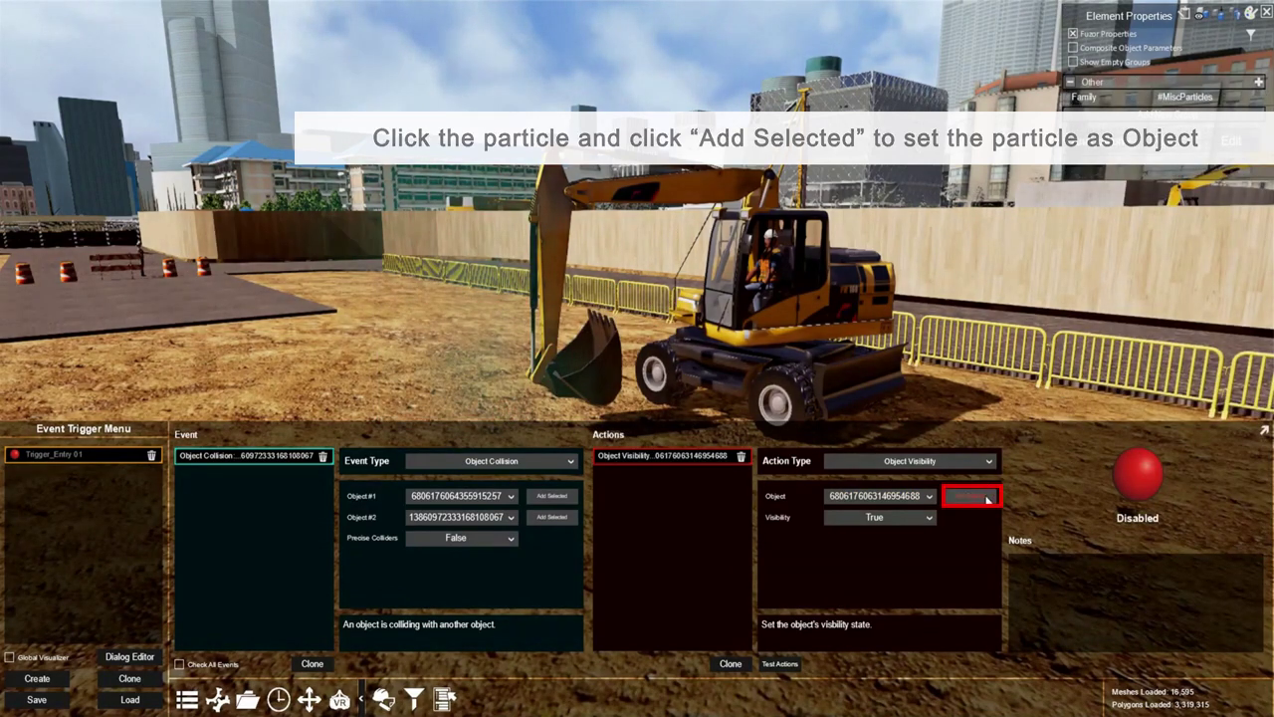
left_click(929, 517)
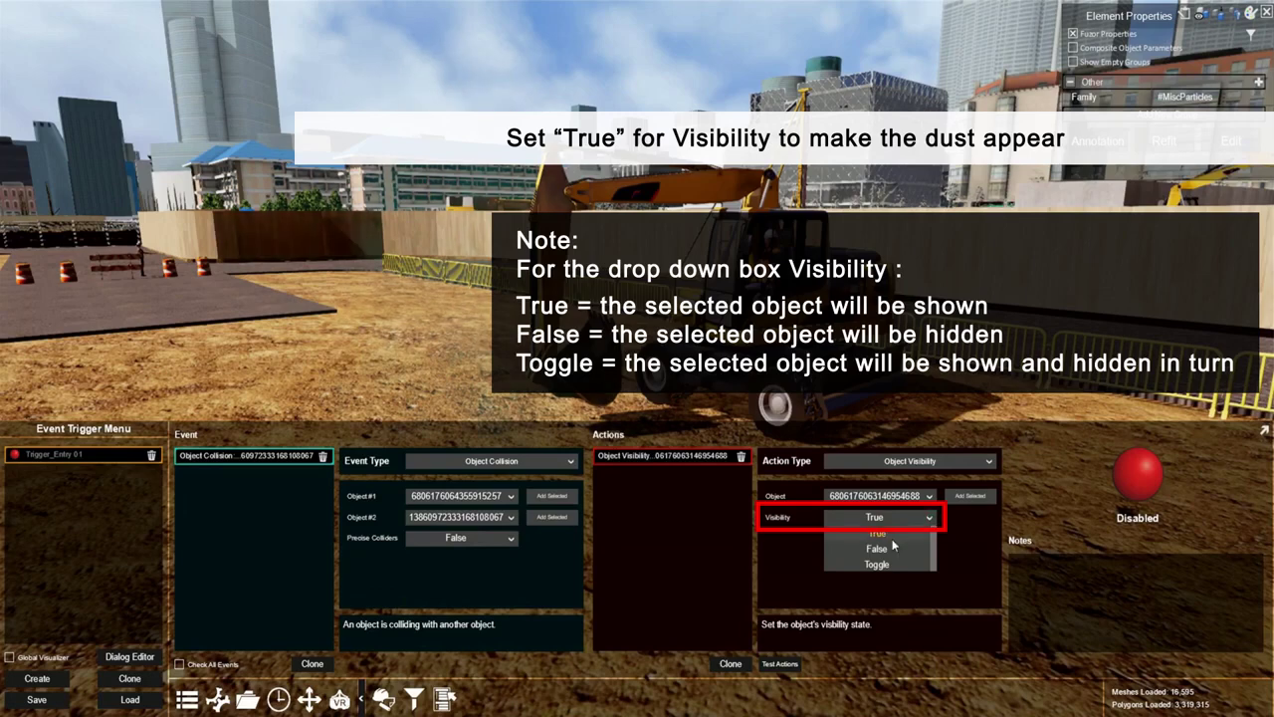
left_click(894, 534)
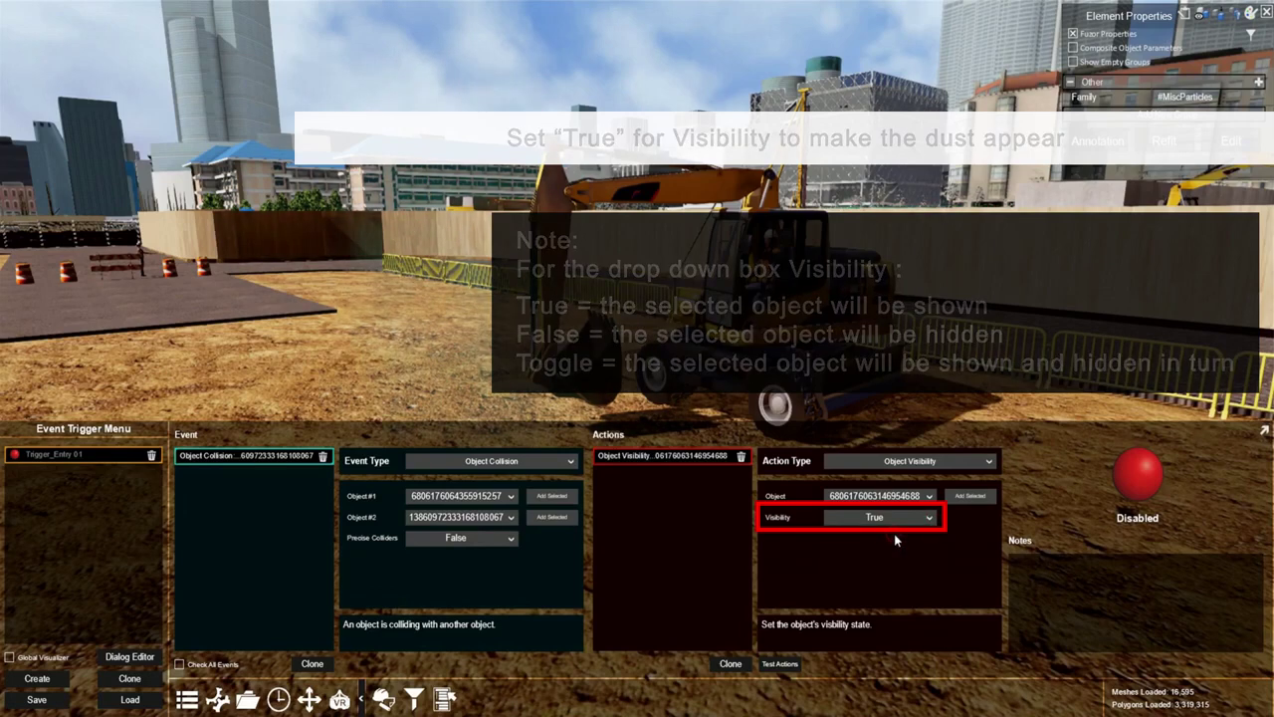
left_click(926, 463)
- Add a 7-second Action Delay after the visibility action
scroll(902, 548, "up", 5)
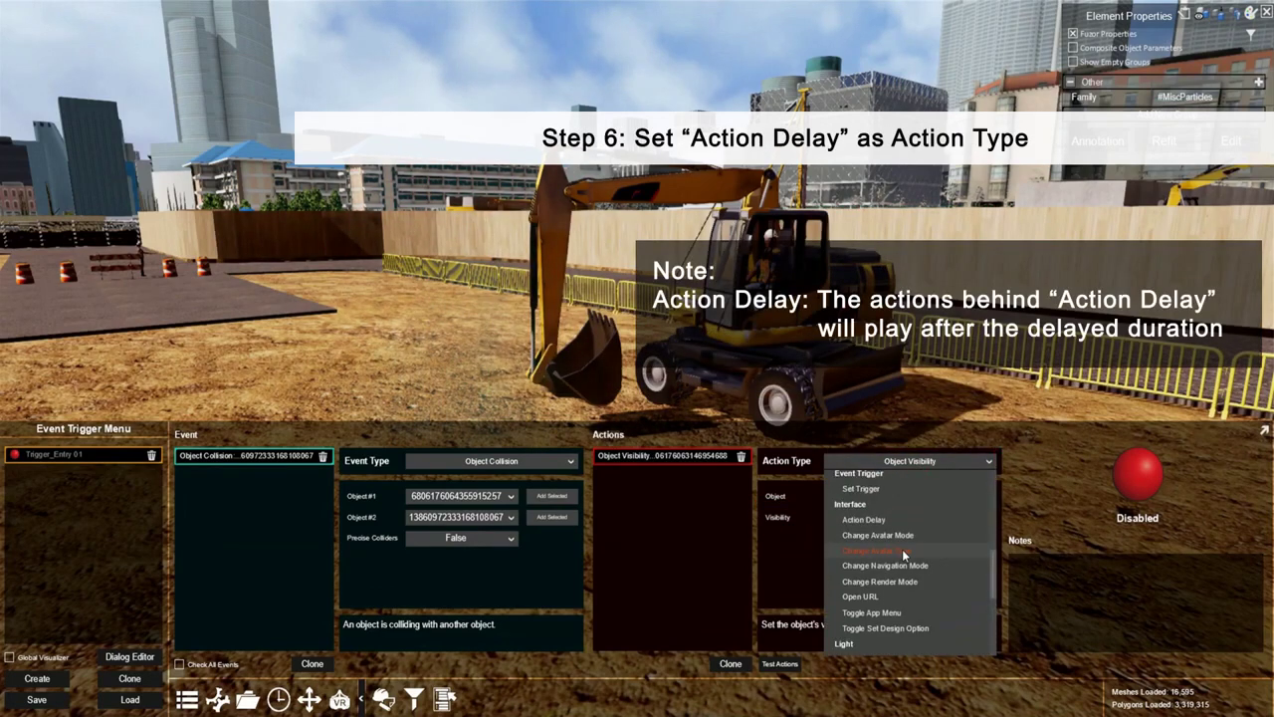
left_click(914, 522)
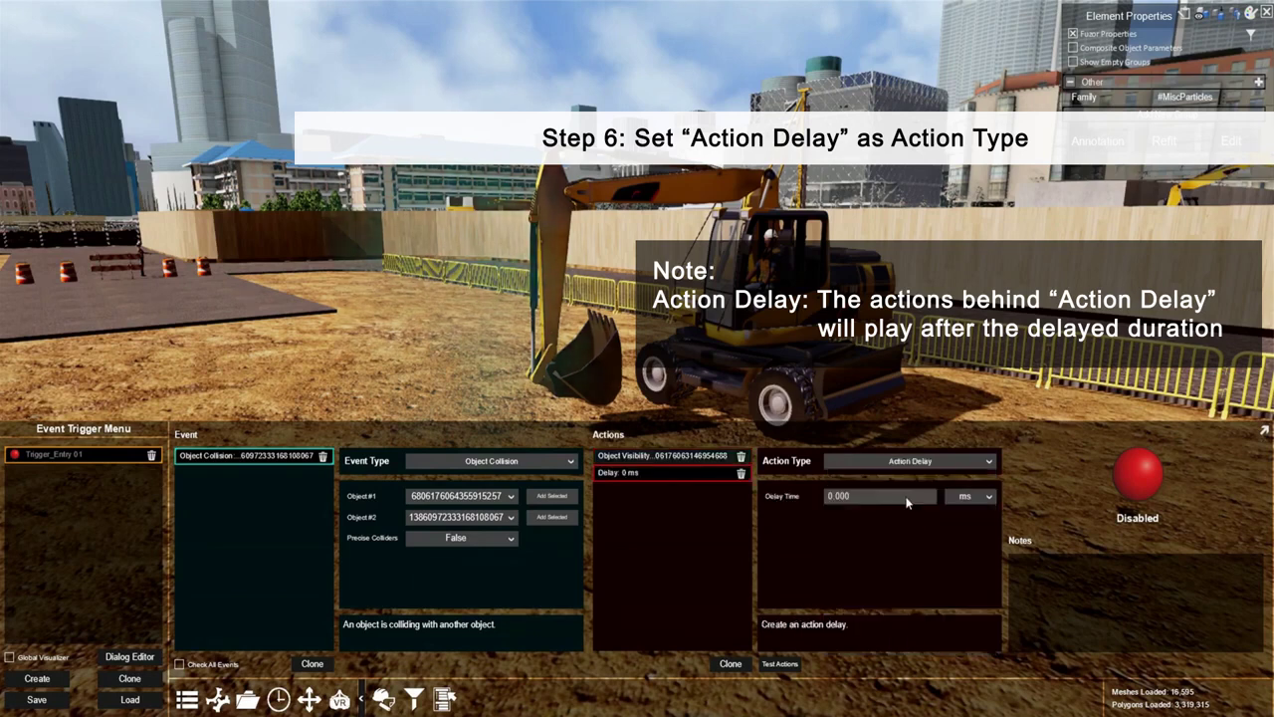
type("7")
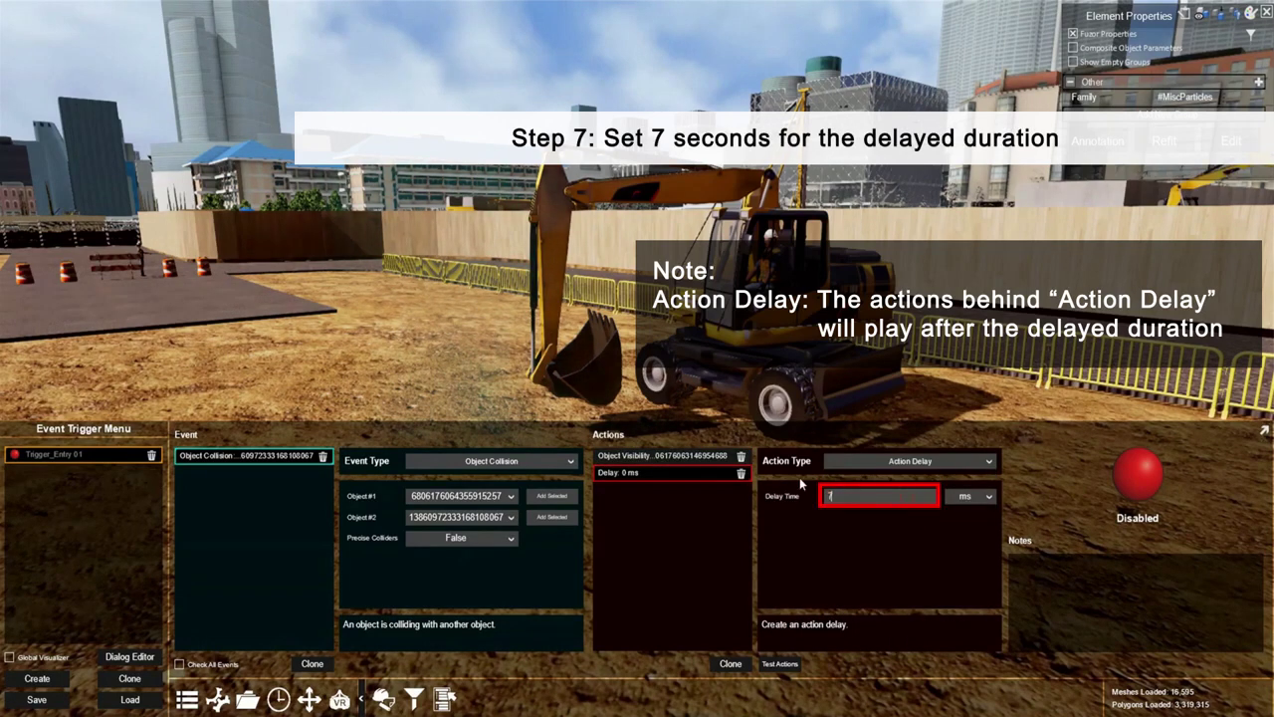
left_click(988, 497)
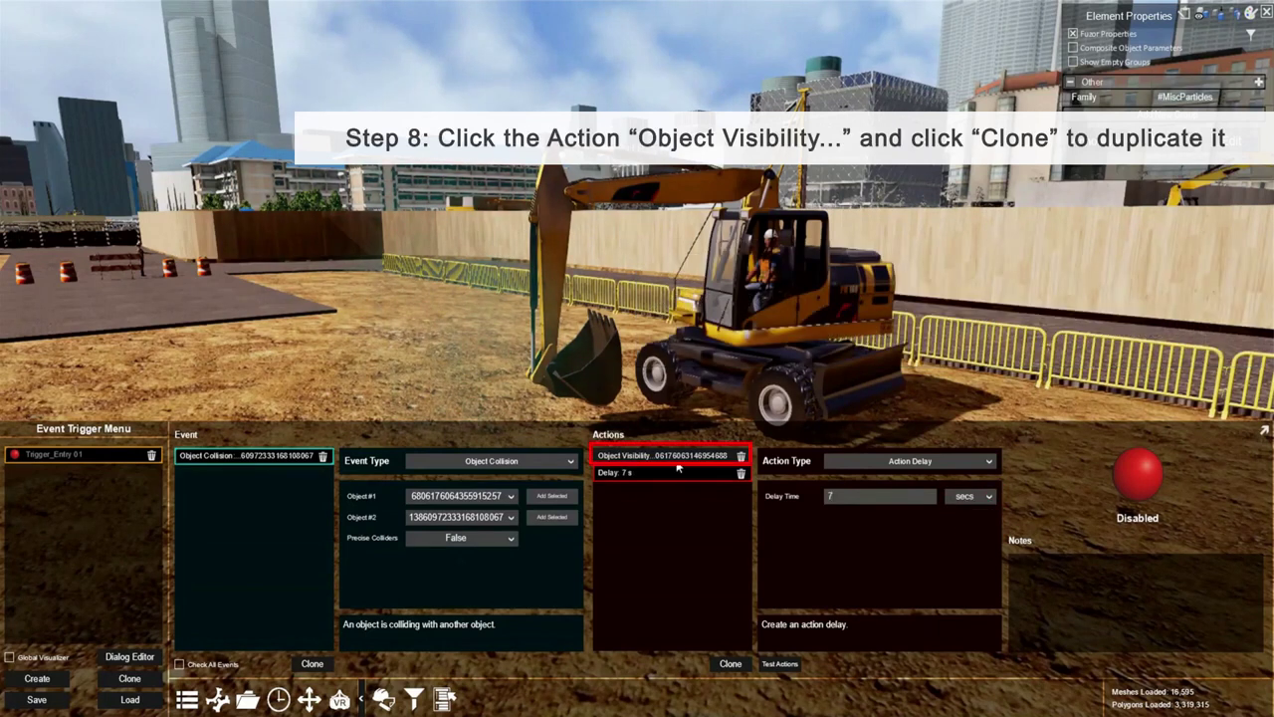
- Clone the Object Visibility action with Visibility False to hide the dust, then open 4D Simulation
left_click(674, 460)
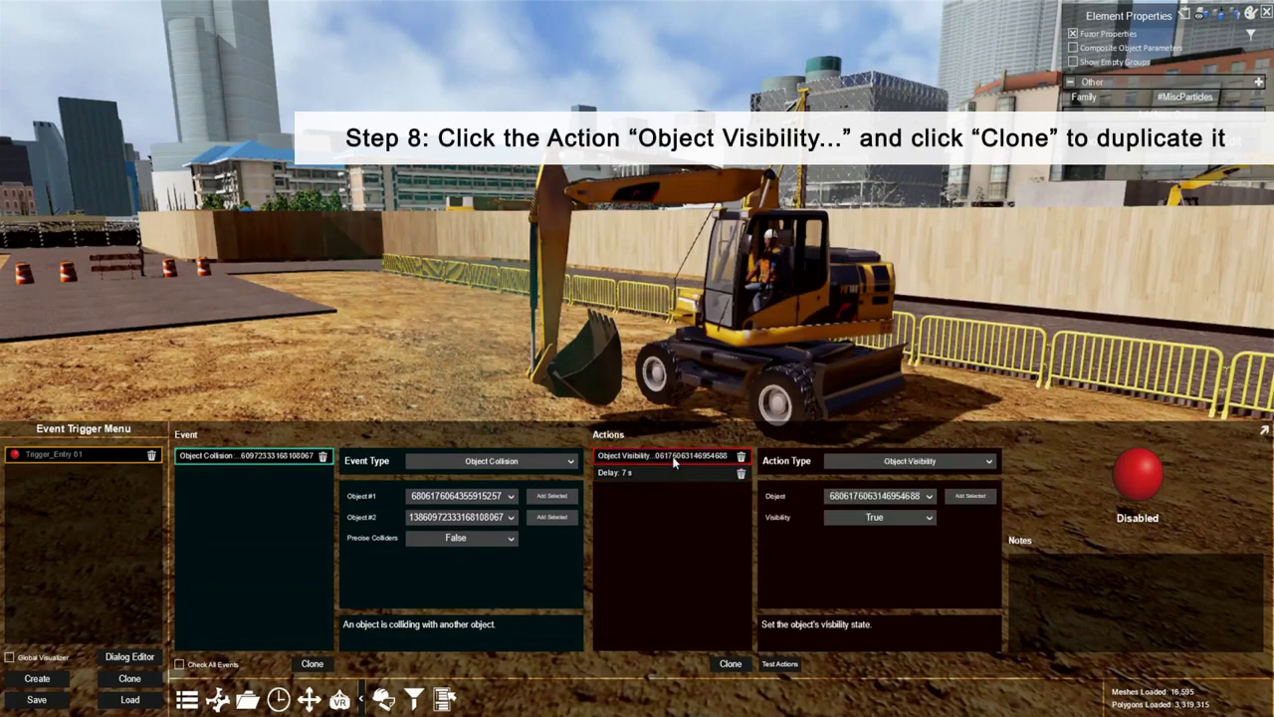
left_click(729, 664)
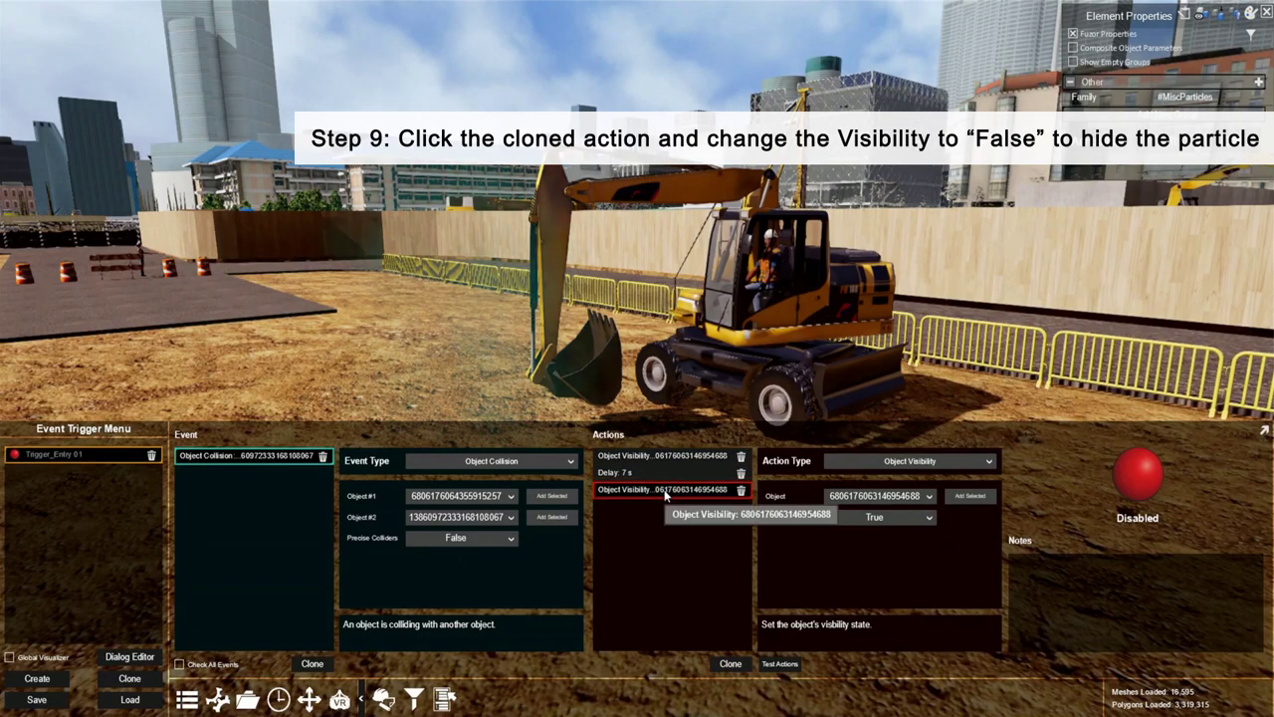
left_click(894, 517)
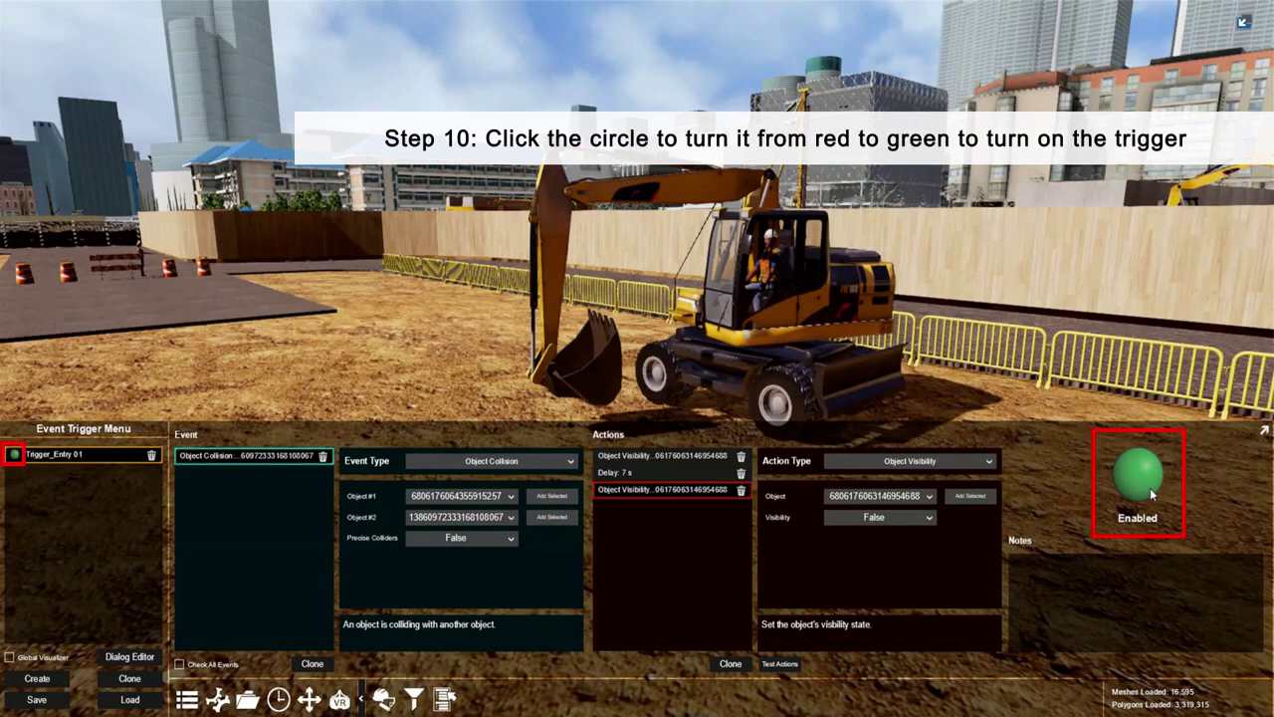
left_click(384, 698)
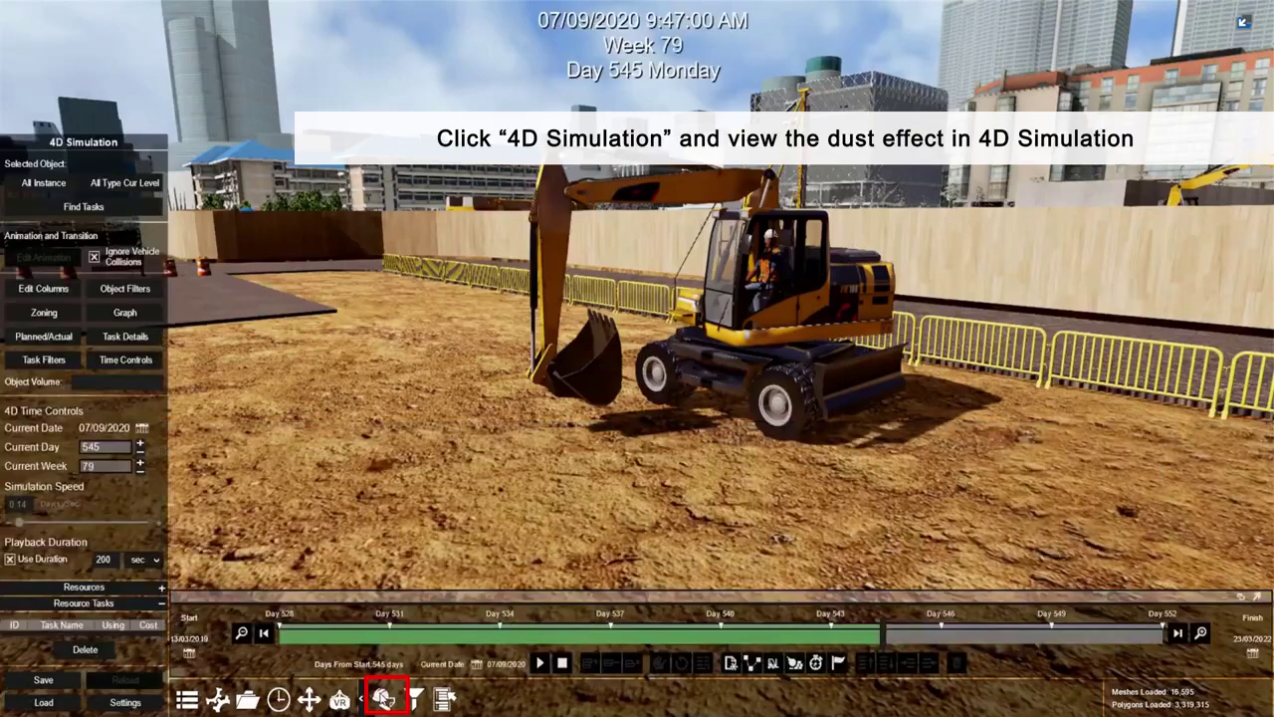
- Play the 4D simulation sequence to watch the excavator bucket swing and the dust effect
left_click(539, 664)
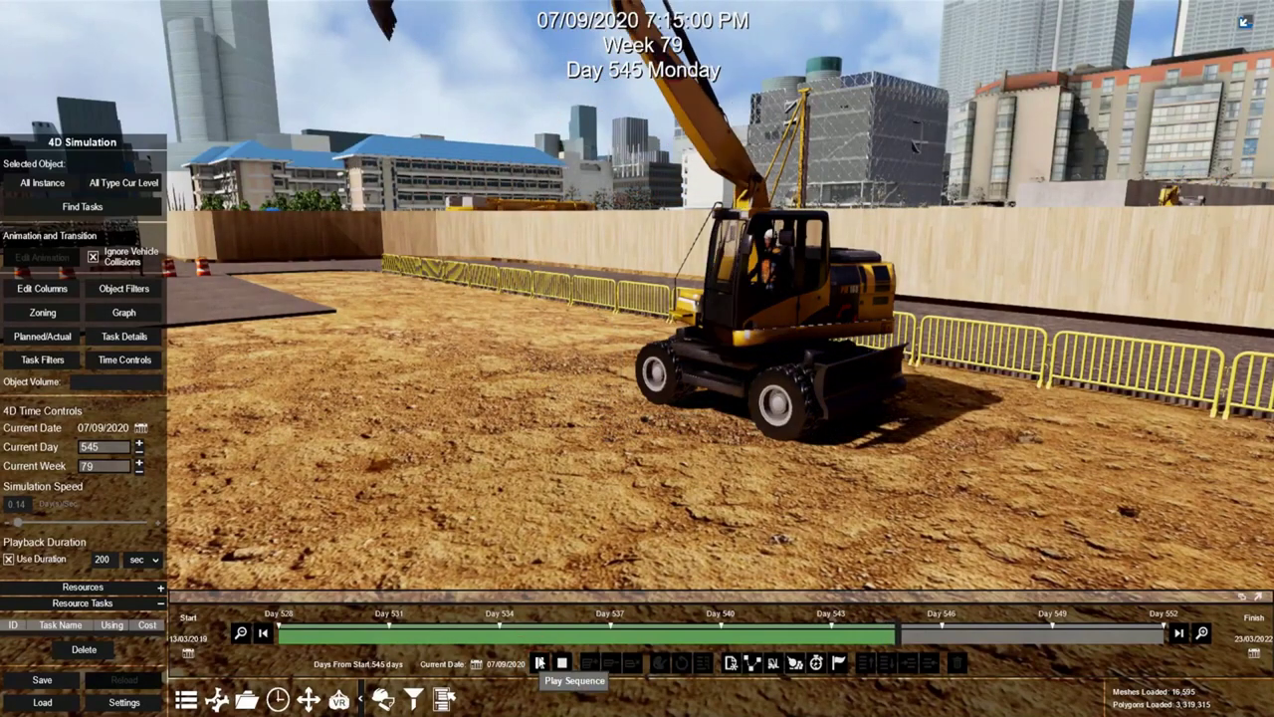